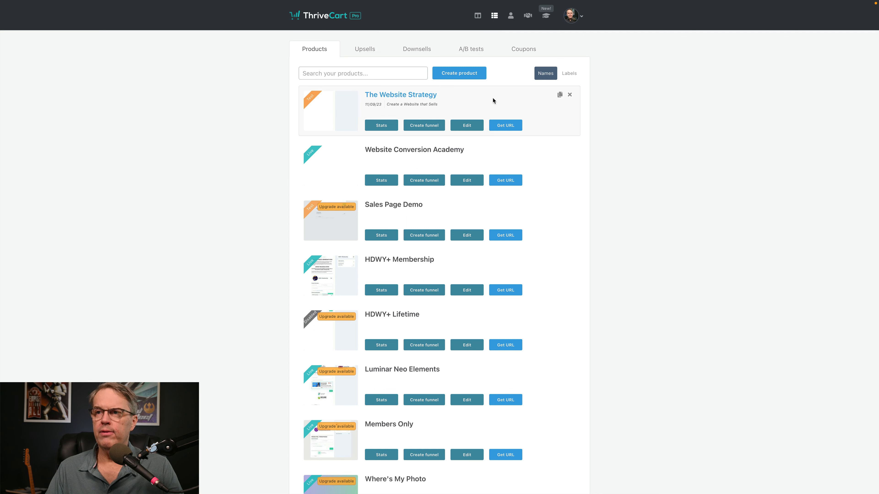
Step: Review the Upsells, Downsells, A/B tests and Coupons lists
left_click(365, 51)
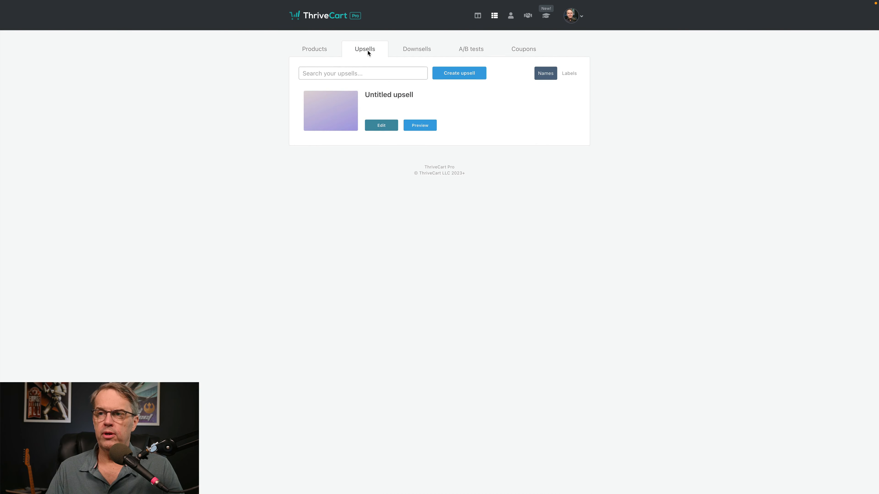
left_click(421, 50)
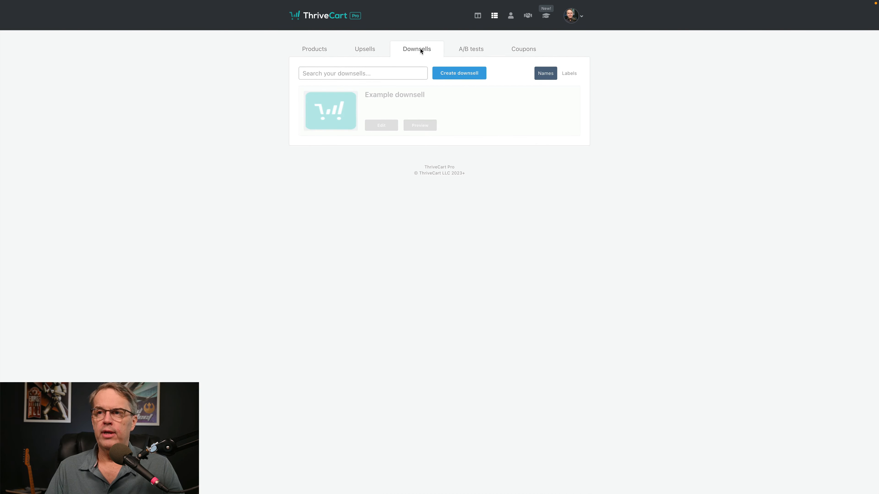
left_click(464, 51)
left_click(512, 50)
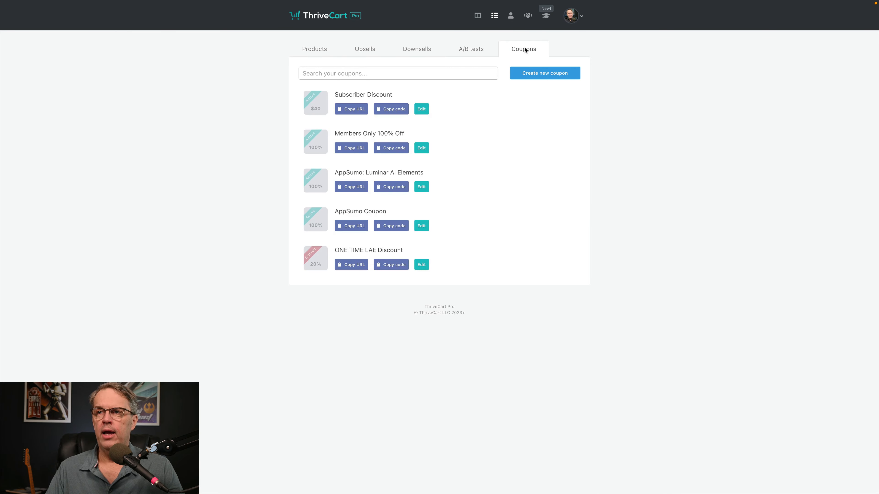
Step: Back in Products, create a new product of the Digital type
left_click(320, 53)
left_click(442, 77)
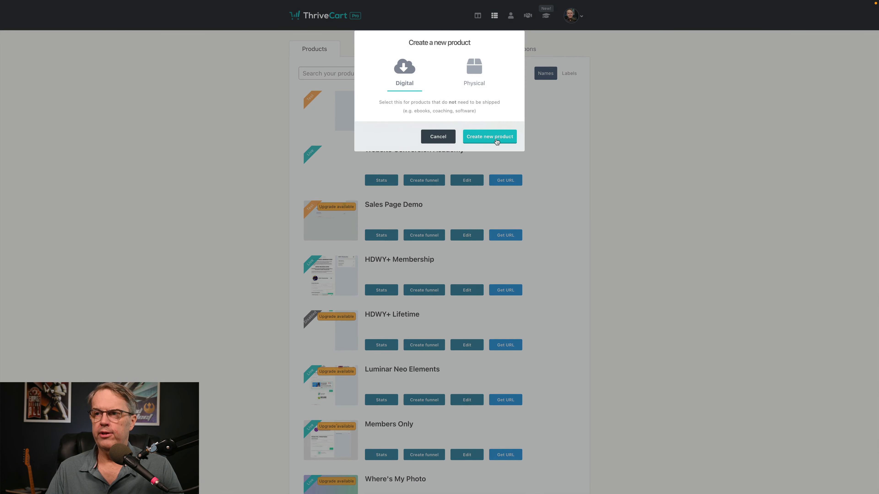
left_click(475, 75)
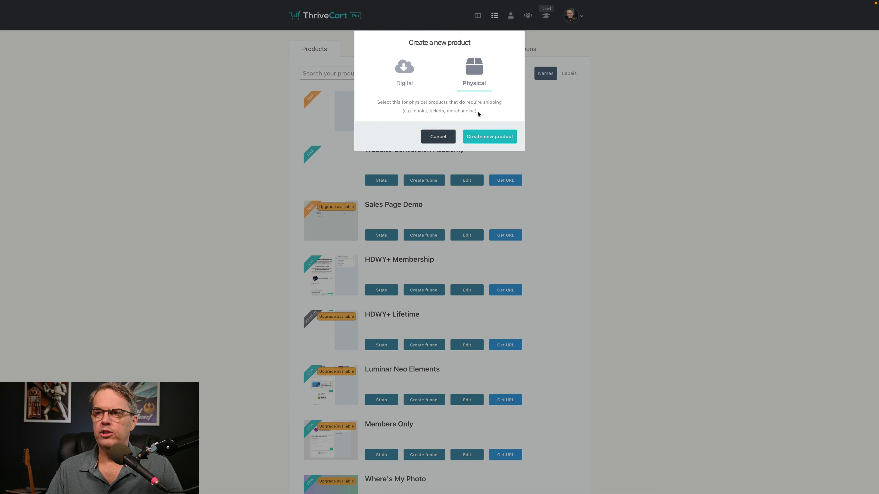
left_click(403, 69)
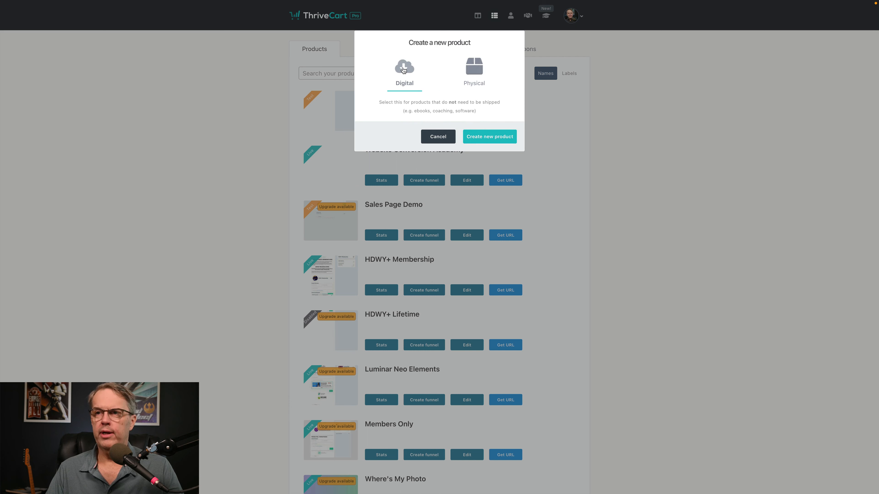
left_click(478, 136)
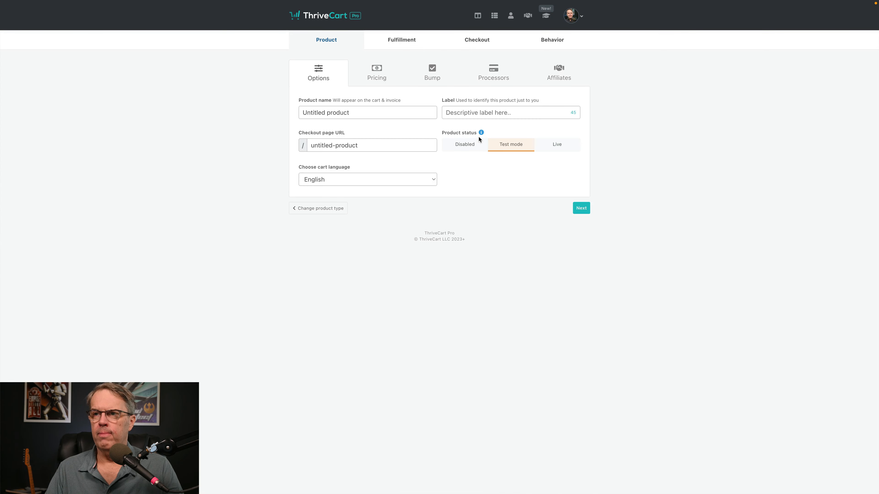
Step: Name the product 'Demo Product', keep English as cart language, and go to Pricing
left_click(360, 113)
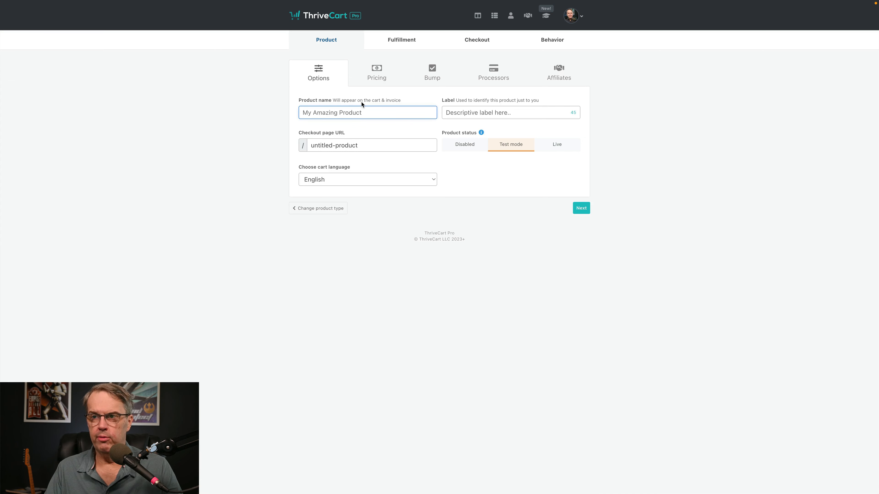
type("Demo Product")
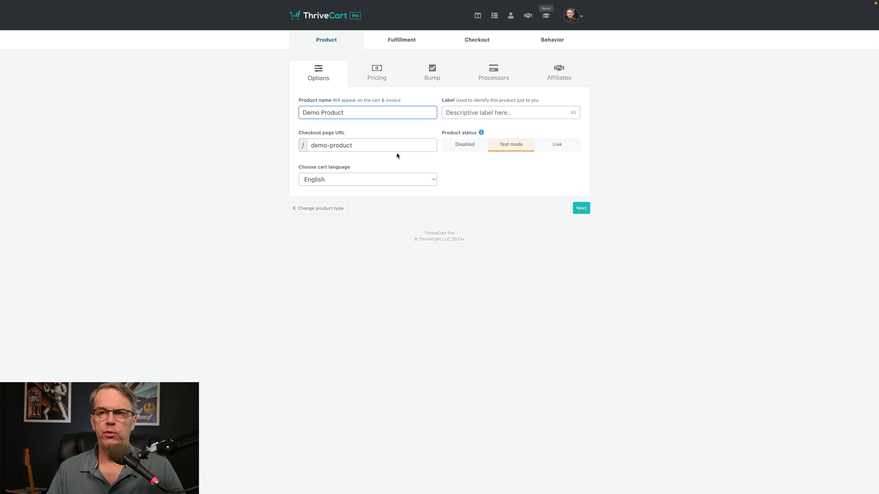
left_click(431, 180)
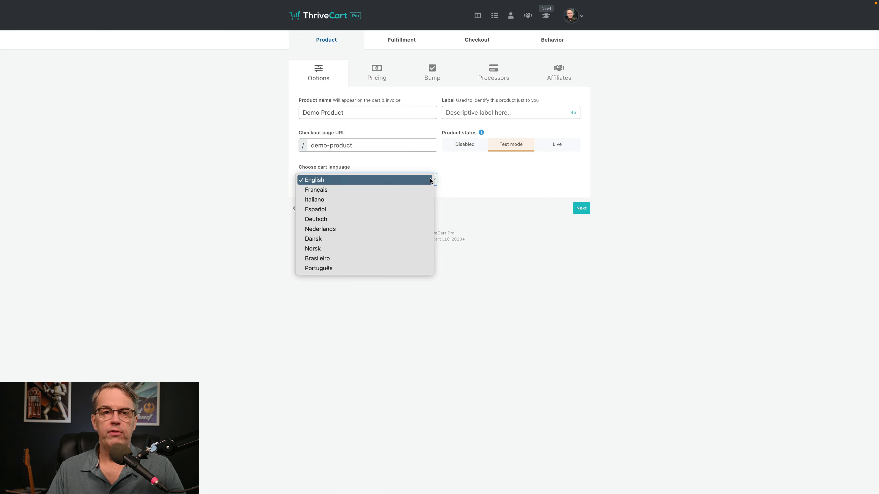
left_click(377, 73)
left_click(488, 127)
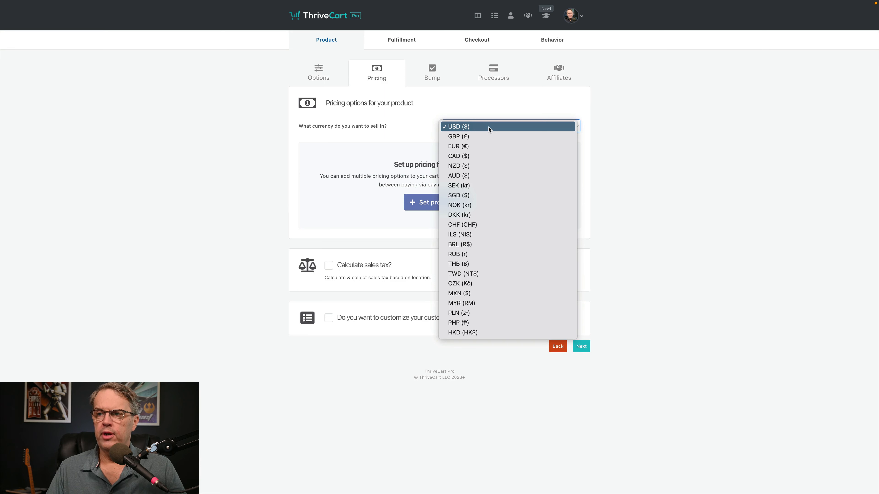
Step: Keep USD ($) as the selling currency and start a new product price
left_click(397, 141)
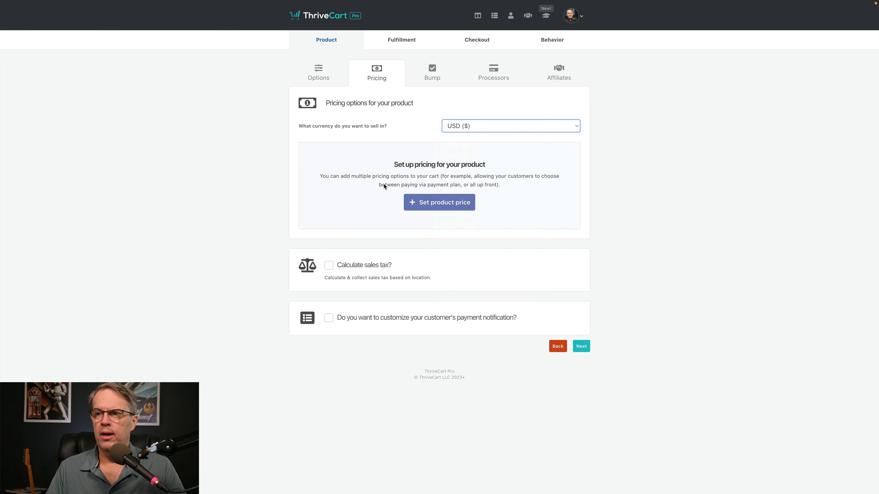
left_click(431, 203)
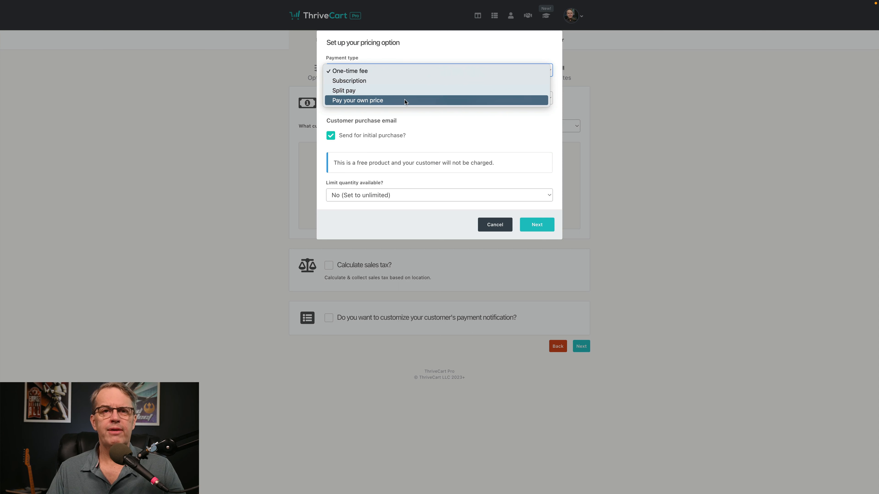
Step: Keep One-time fee as the payment type and enter a price of 47.00
left_click(401, 71)
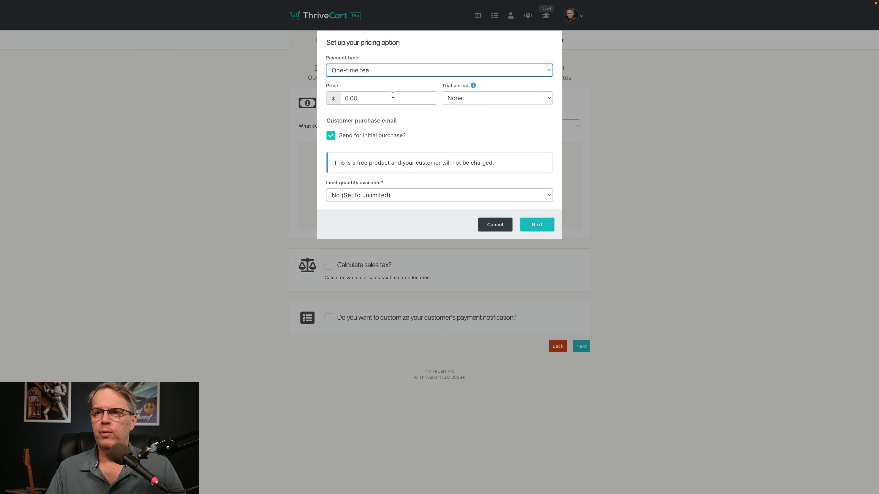
left_click(393, 99)
type("47")
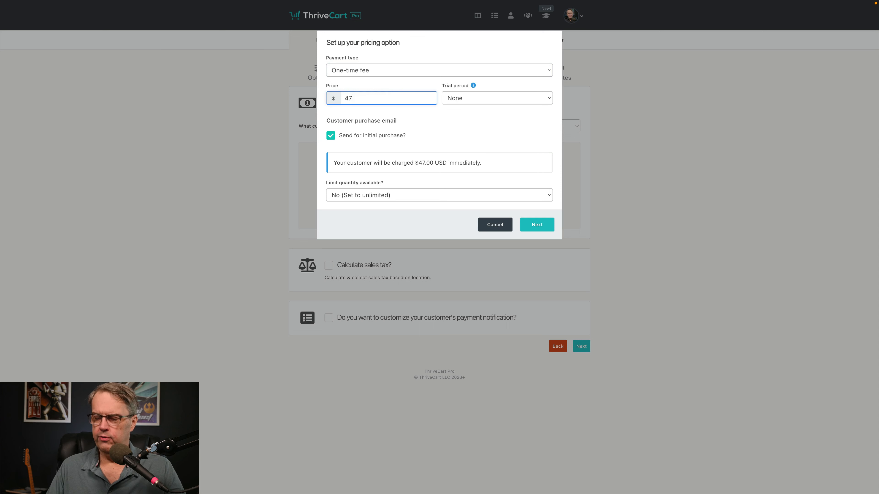
type(".00")
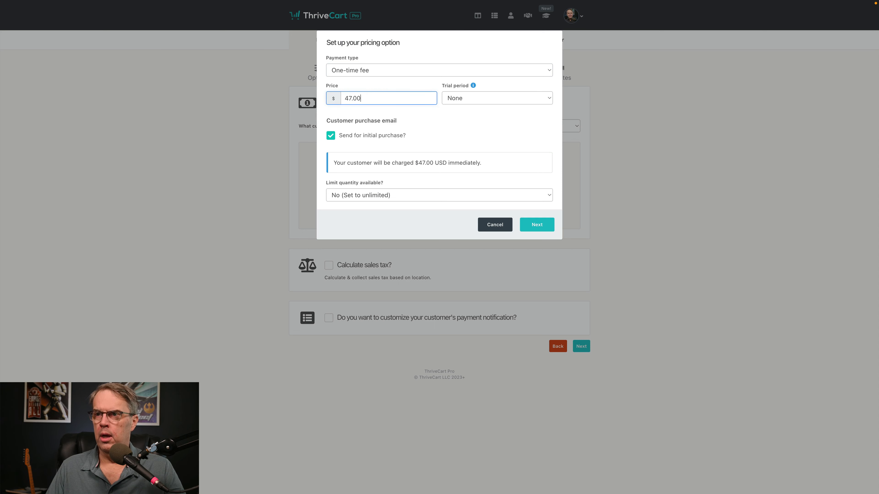
Step: Try custom, 1-day and 7-day trial periods, then set Trial period to None
left_click(493, 101)
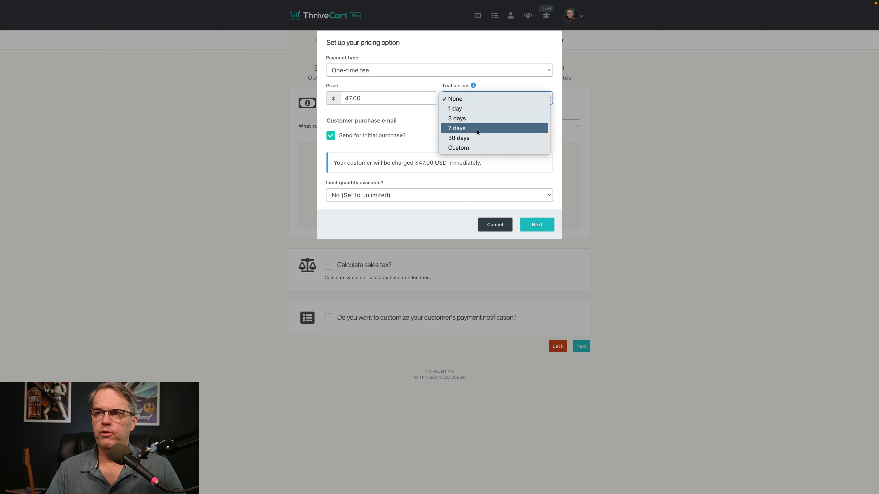
left_click(478, 148)
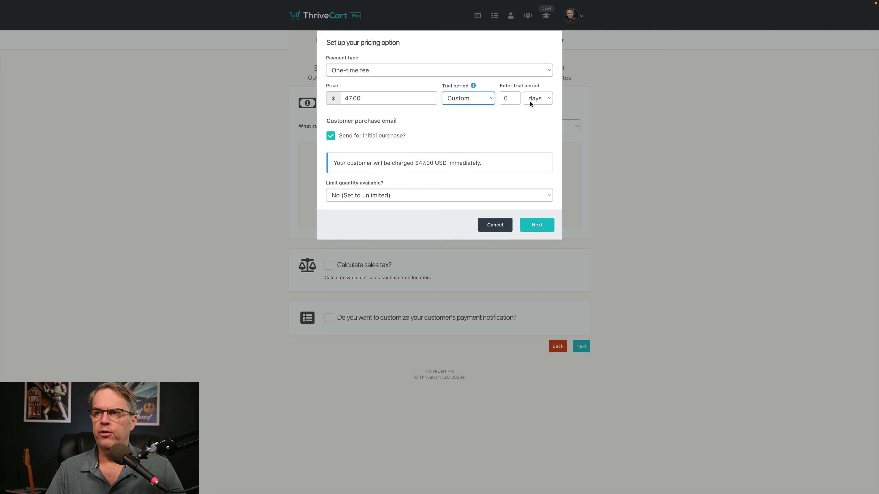
left_click(538, 99)
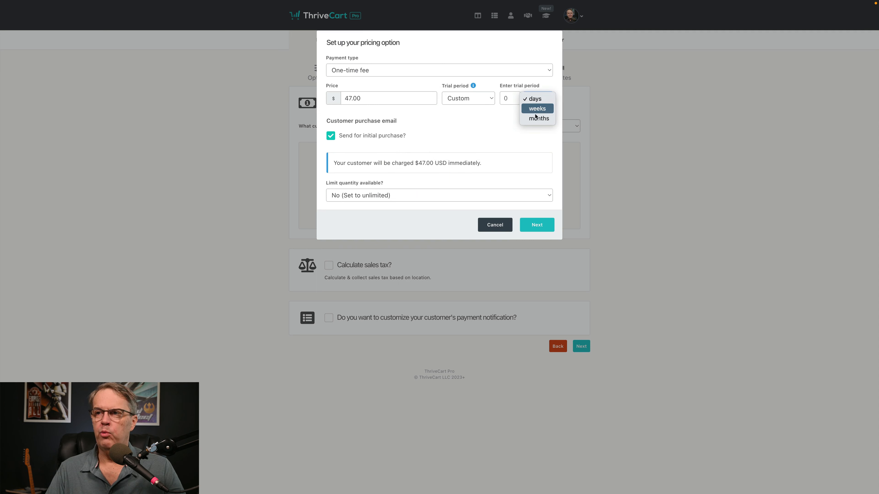
left_click(502, 117)
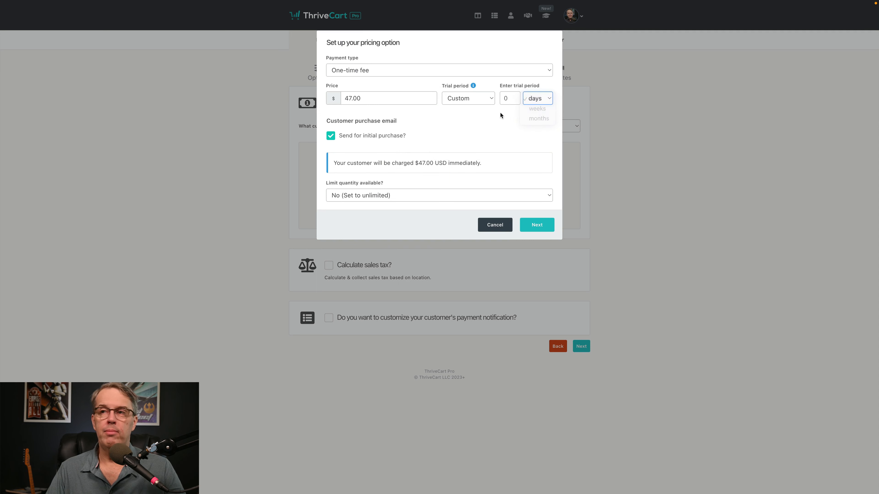
left_click(489, 99)
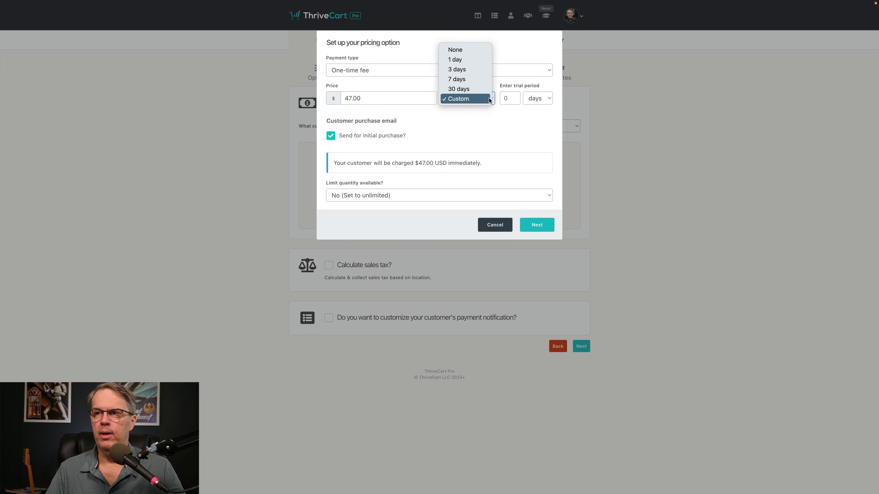
left_click(469, 52)
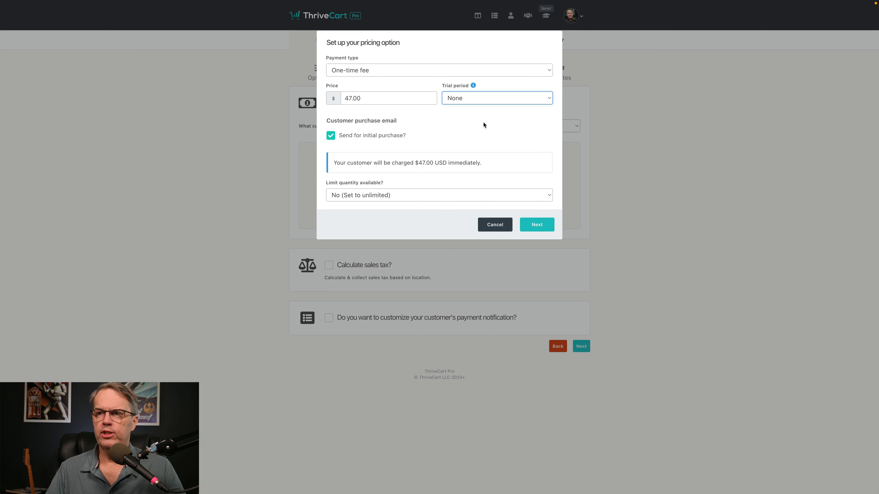
left_click(484, 100)
left_click(485, 112)
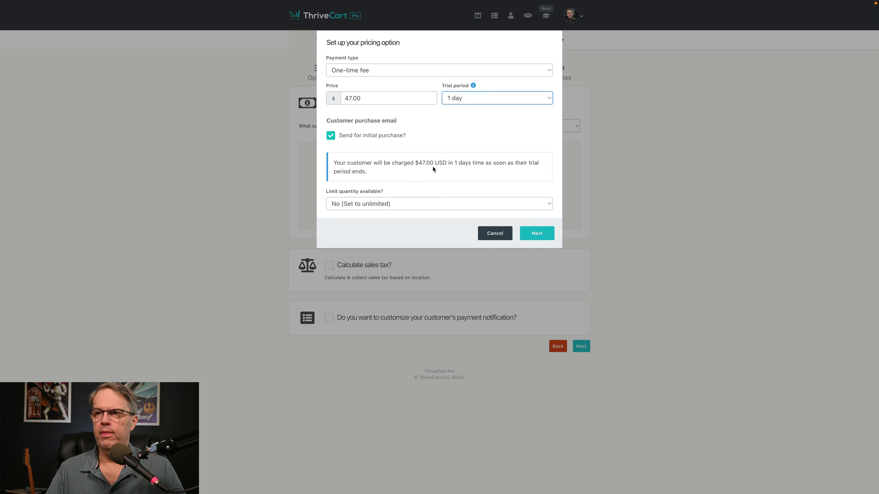
left_click(498, 102)
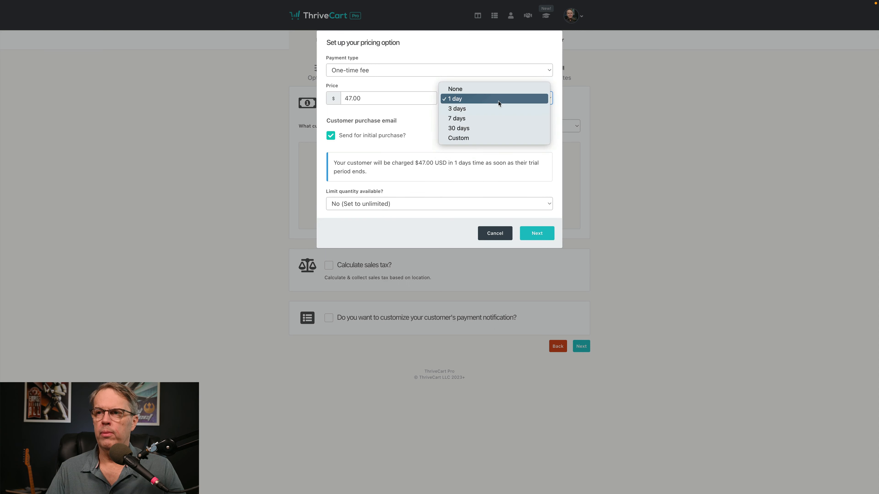
left_click(499, 120)
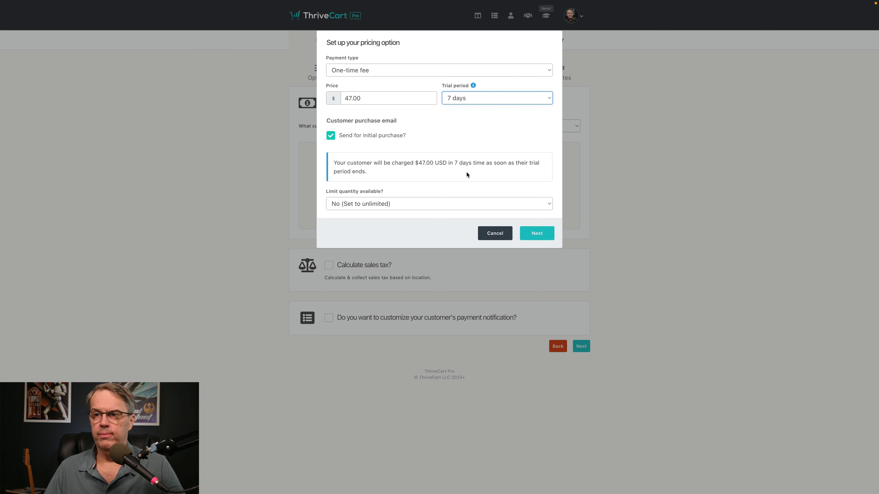
left_click(481, 98)
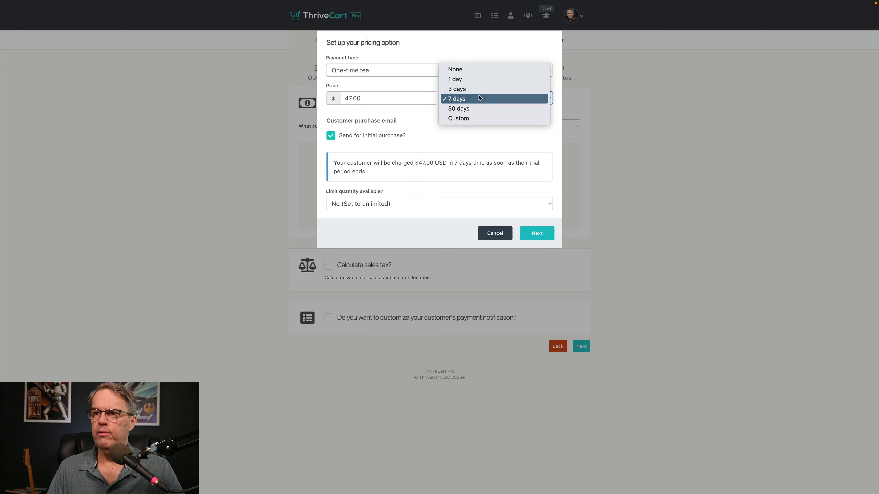
left_click(473, 71)
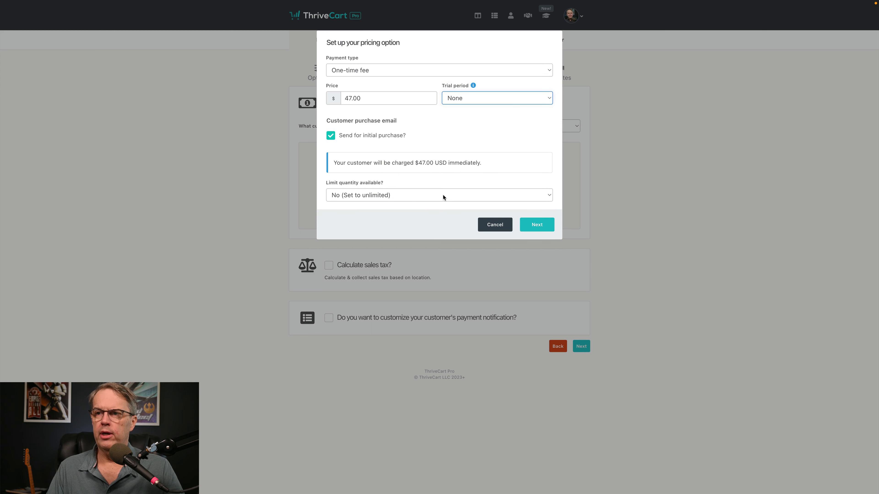
Step: Leave Limit quantity at 'No (Set to unlimited)' and continue to the next page
left_click(443, 195)
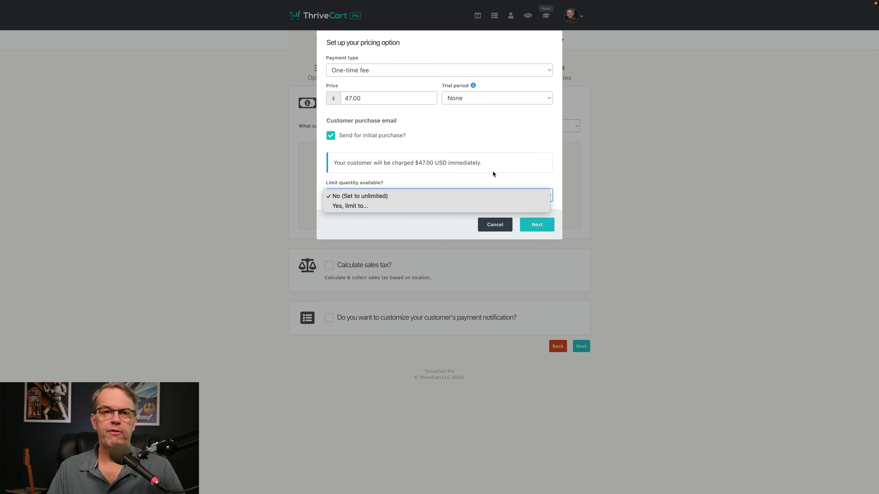
left_click(550, 177)
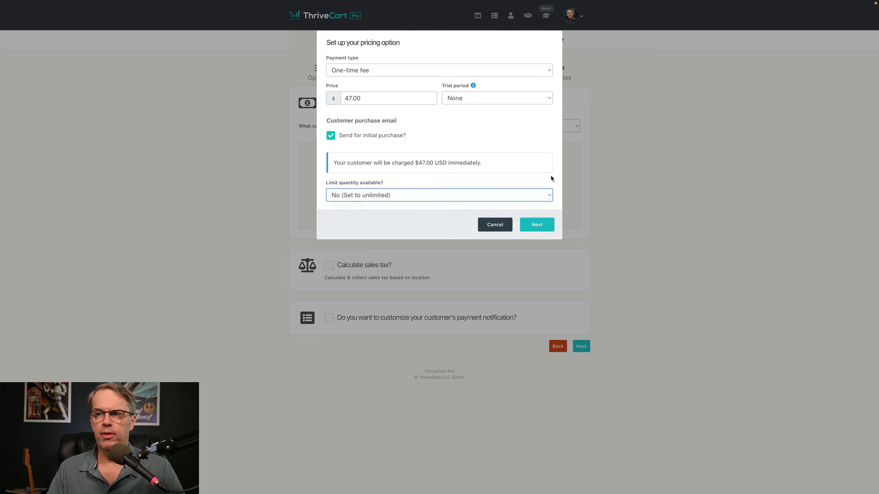
left_click(478, 194)
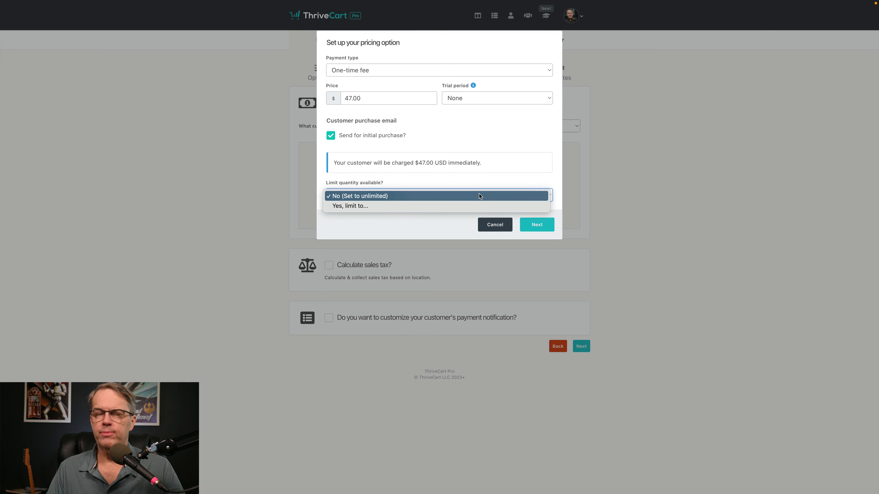
left_click(520, 179)
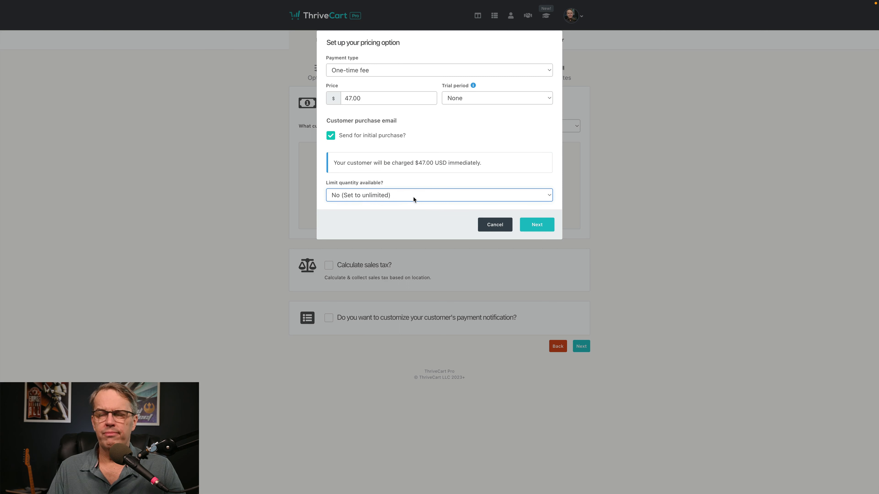
left_click(423, 196)
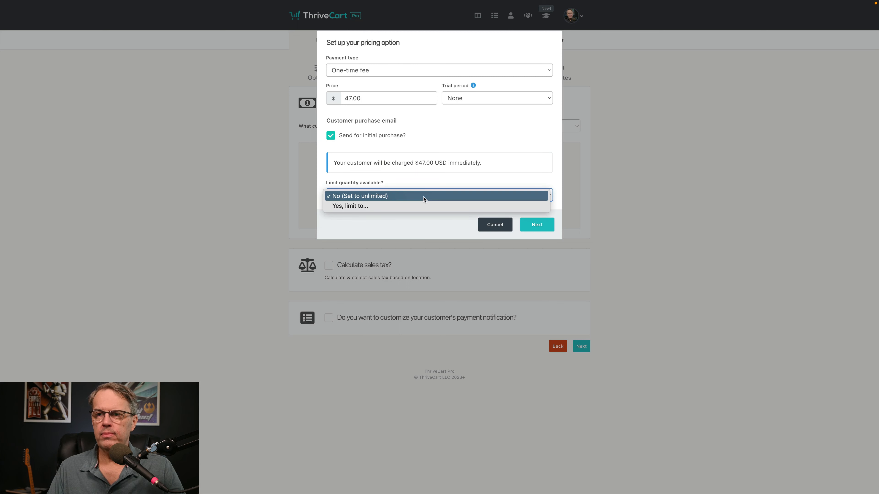
left_click(404, 196)
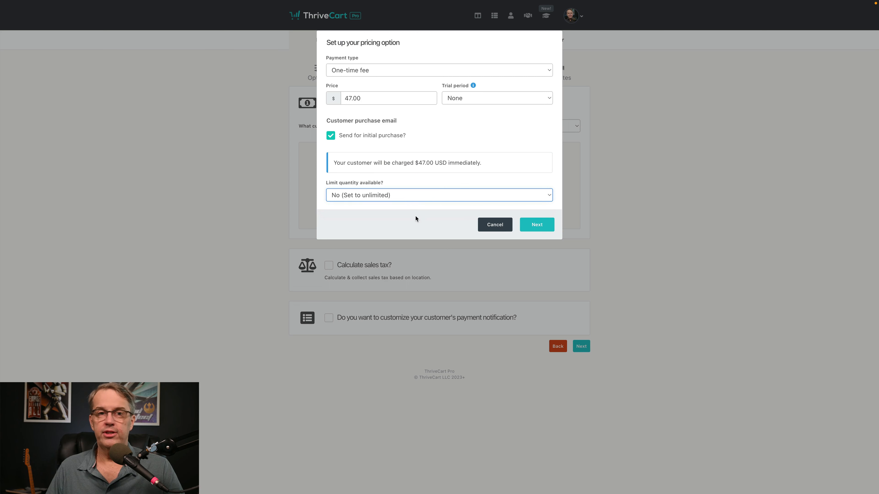
left_click(539, 226)
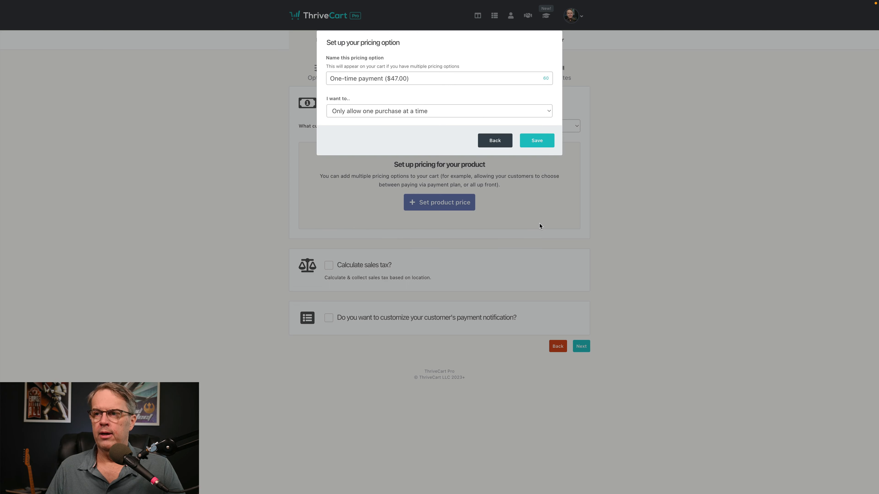
Step: Keep 'Only allow one purchase at a time' and save the $47.00 one-time option
left_click(436, 112)
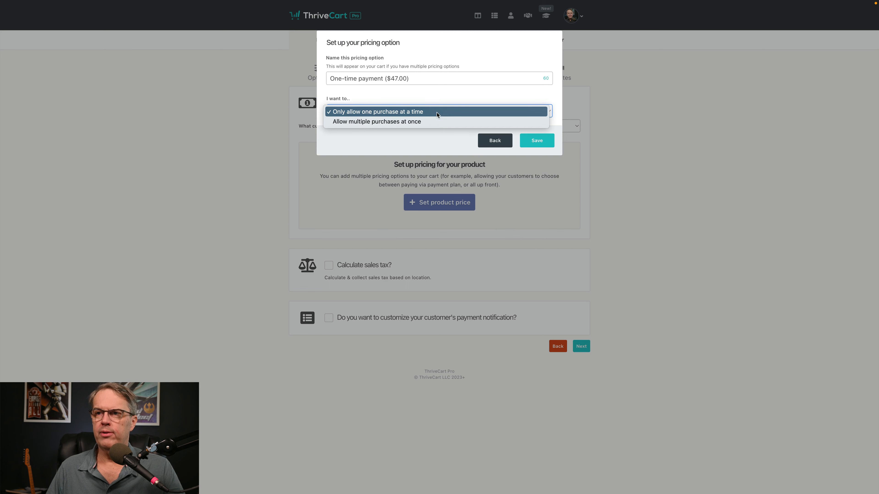
left_click(434, 100)
left_click(537, 140)
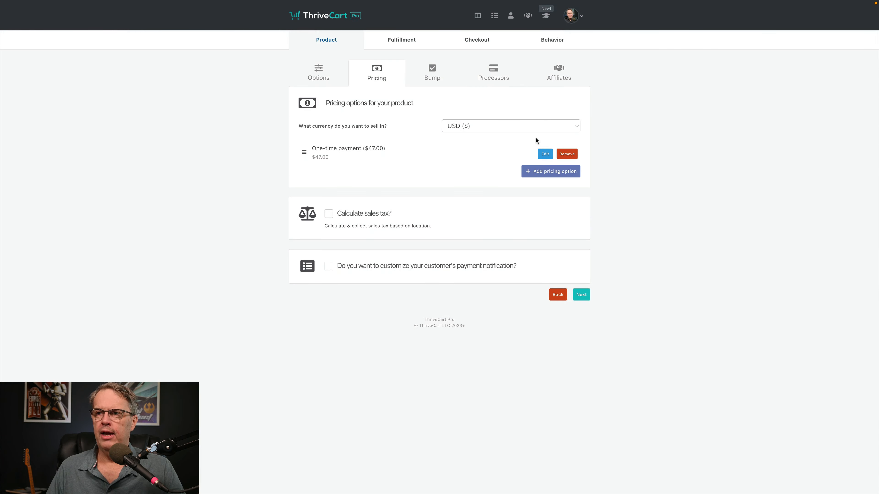
left_click(544, 173)
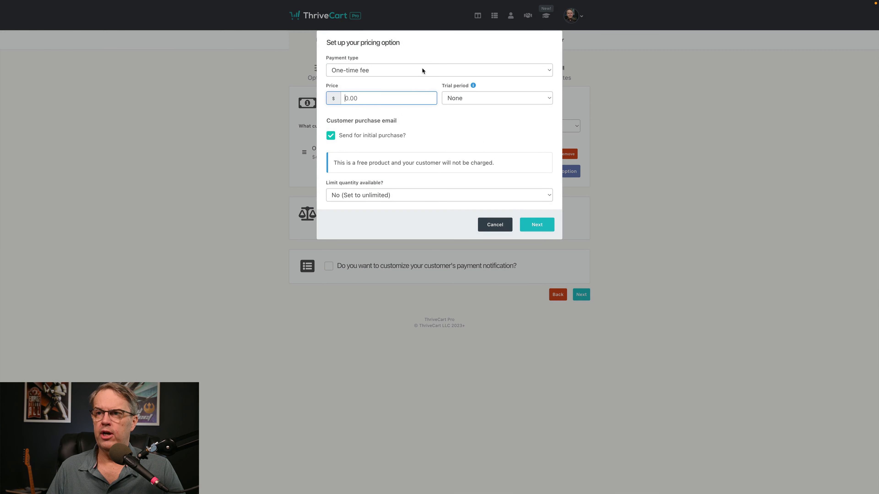
left_click(422, 71)
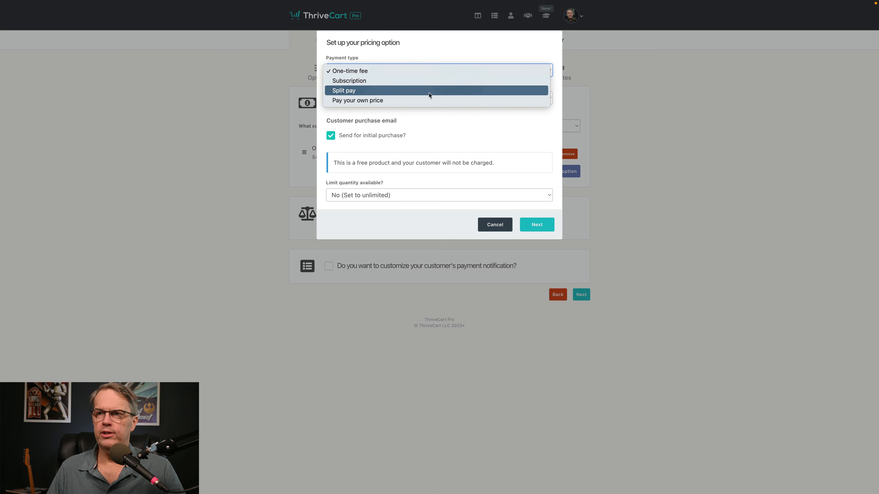
left_click(477, 133)
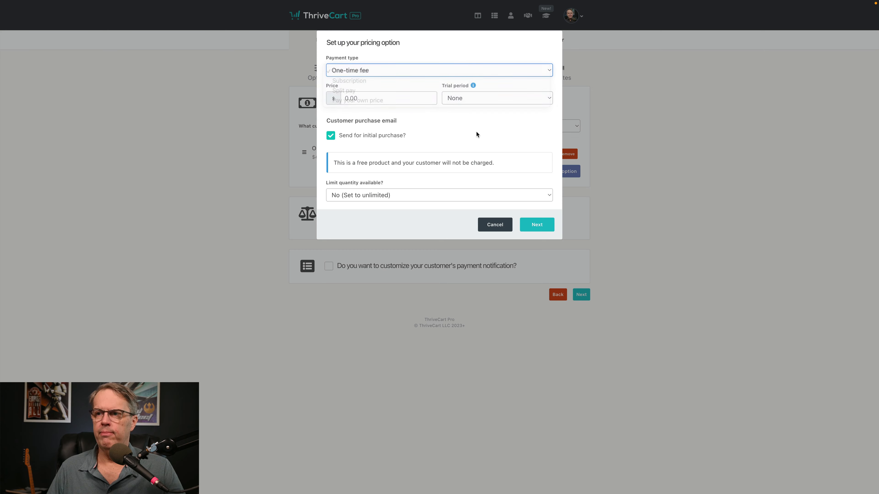
left_click(495, 226)
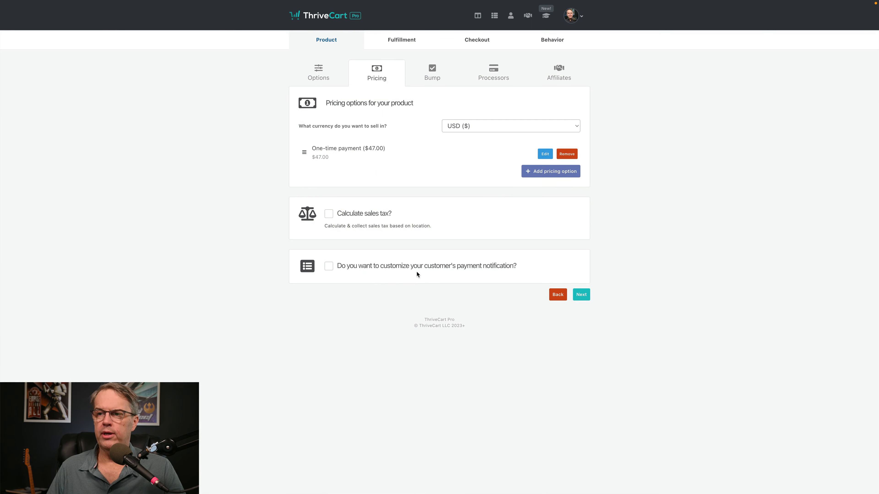
left_click(329, 266)
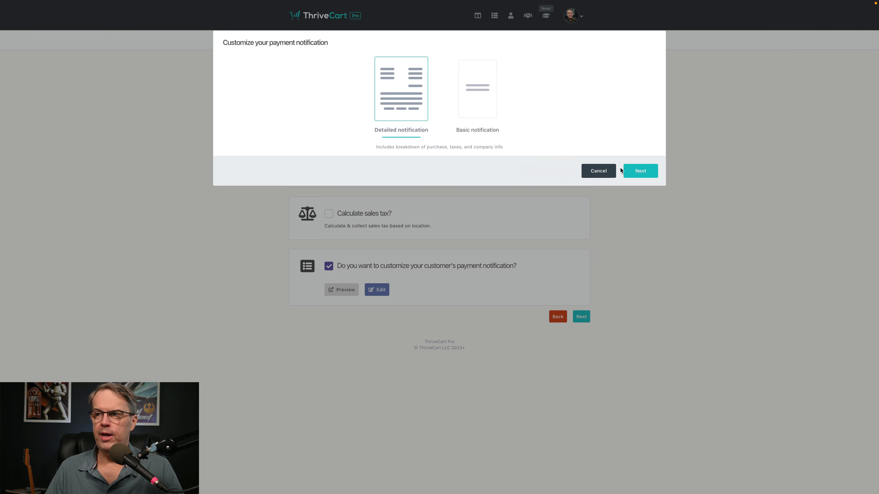
Step: Cancel the notification style choices, untick payment notification customization, and continue to Bump
left_click(599, 171)
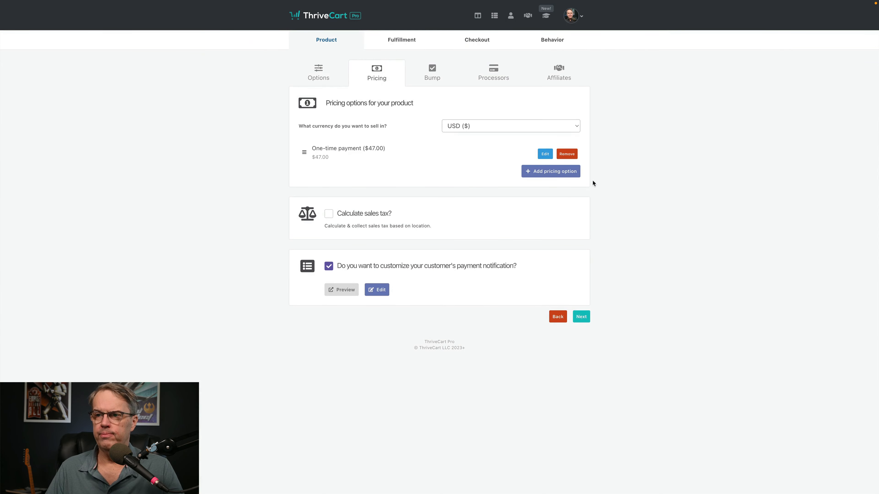
left_click(329, 266)
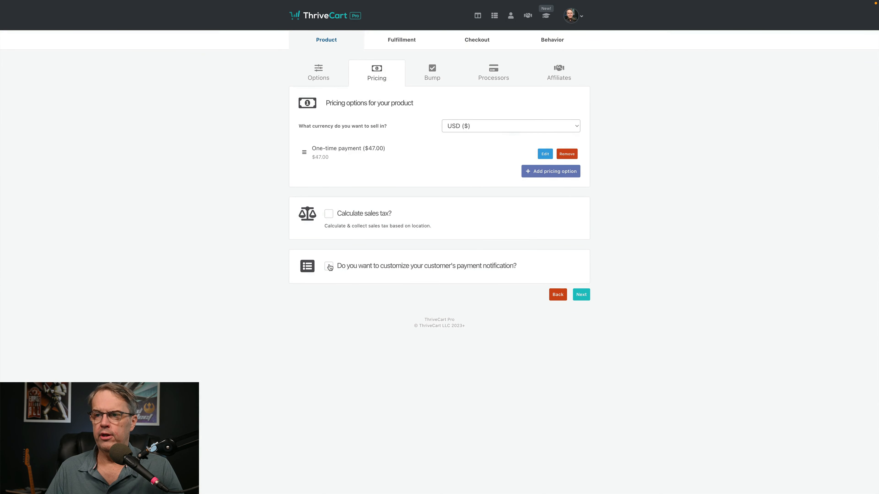
left_click(581, 295)
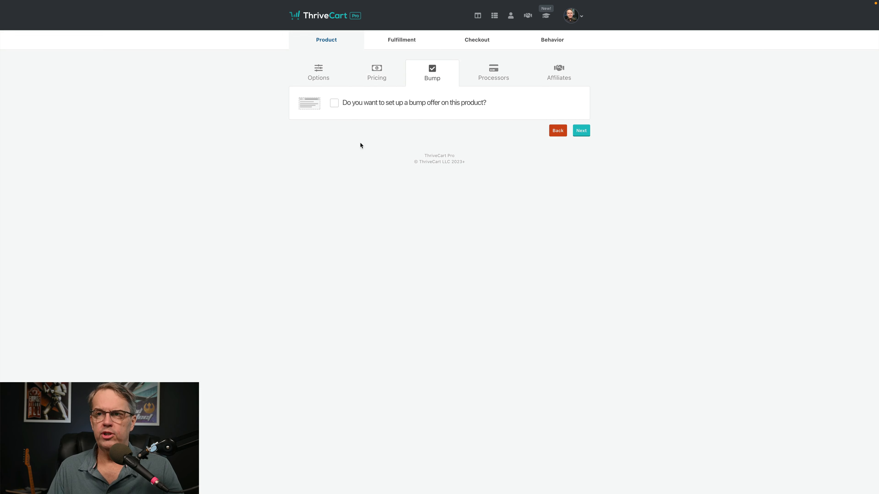
Step: Inspect the bump offer fields and pre-selection, then disable the bump and continue to Processors
left_click(336, 107)
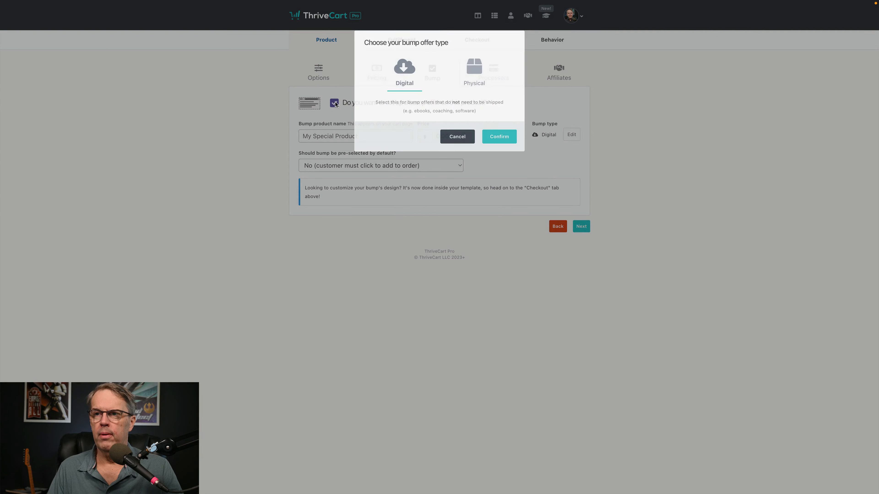
left_click(499, 137)
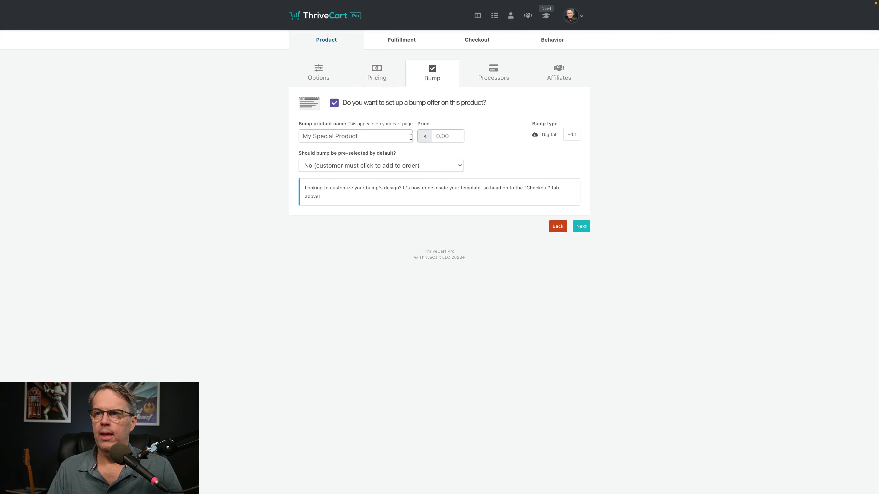
left_click(398, 135)
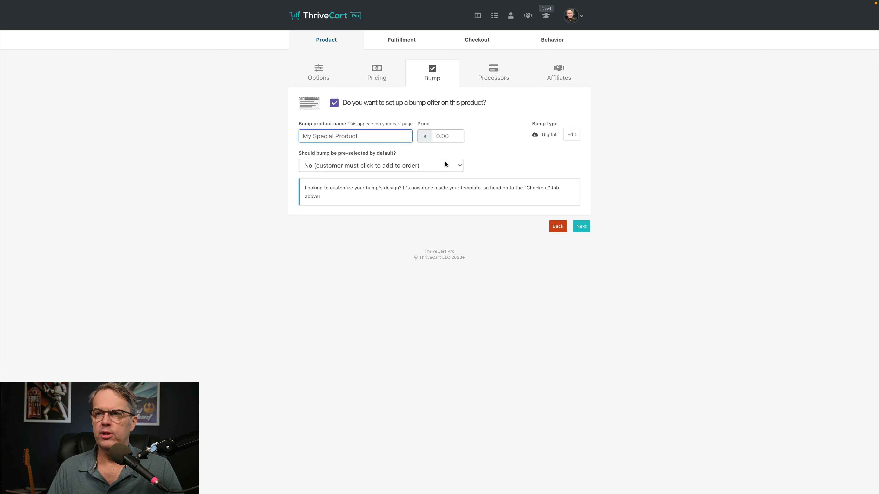
left_click(455, 163)
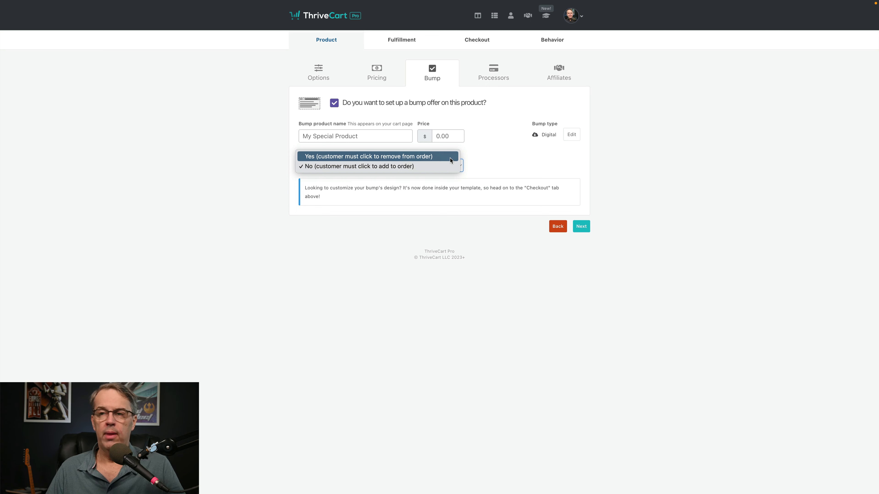
left_click(439, 168)
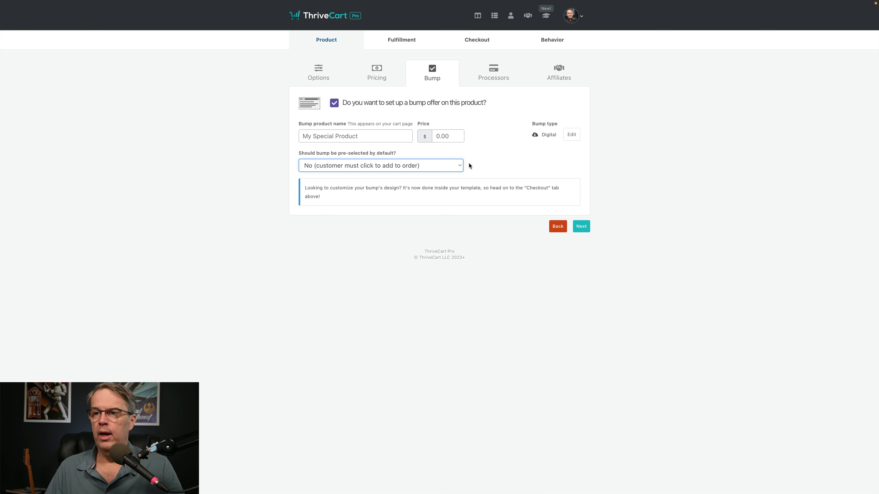
left_click(334, 104)
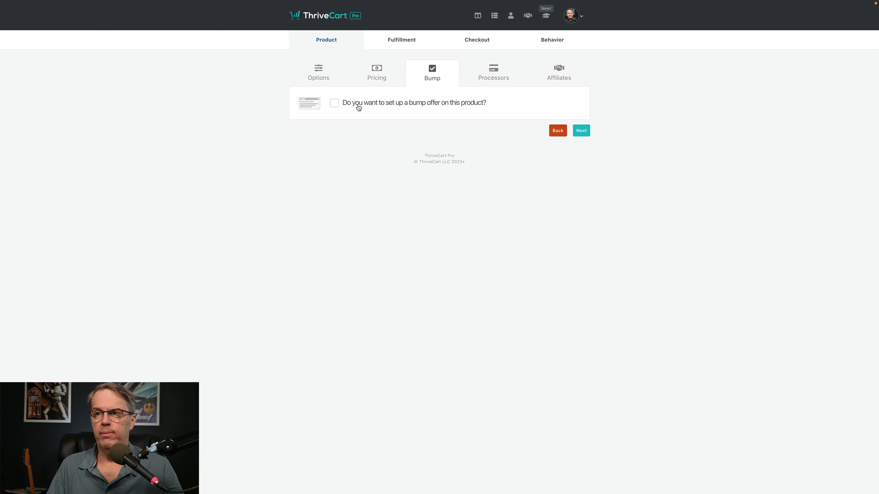
left_click(581, 131)
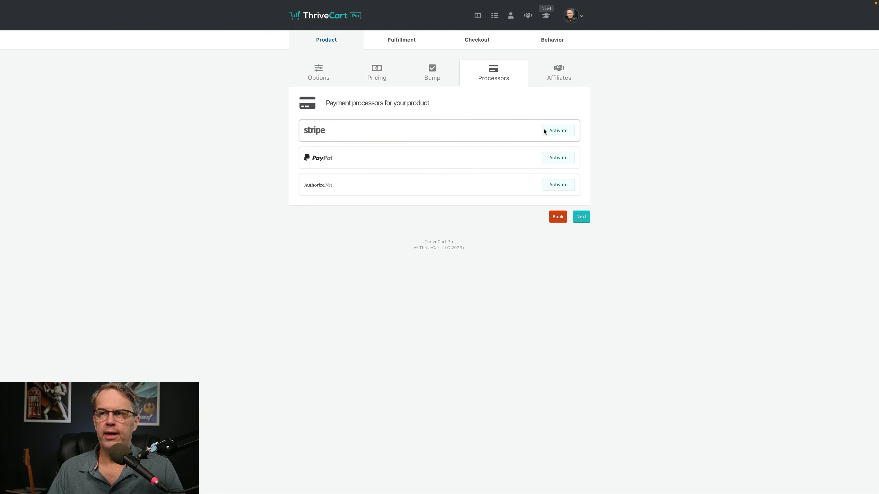
Step: Connect Stripe Enhanced with the linked Stripe account, then skip Affiliates to reach Fulfillment
left_click(567, 131)
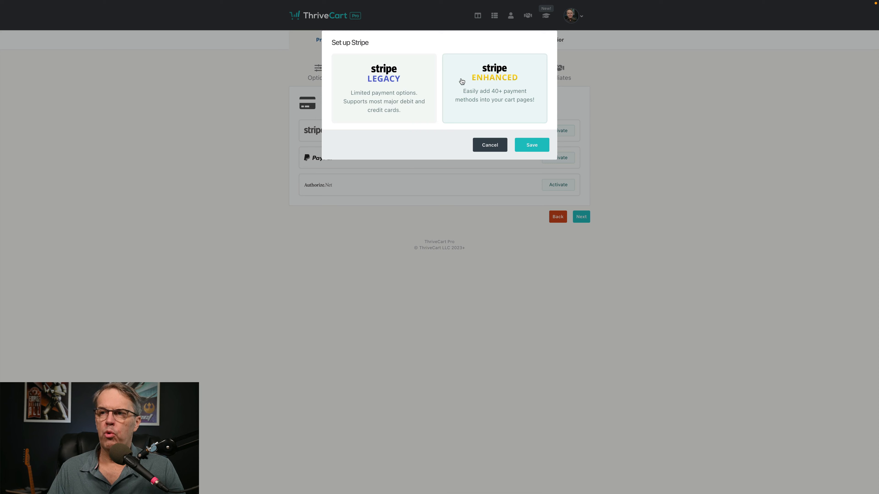
left_click(462, 81)
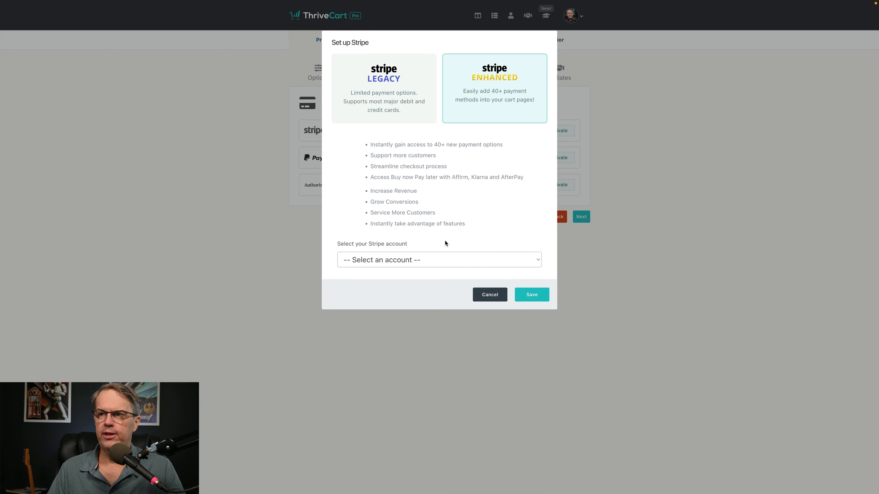
left_click(425, 260)
left_click(417, 271)
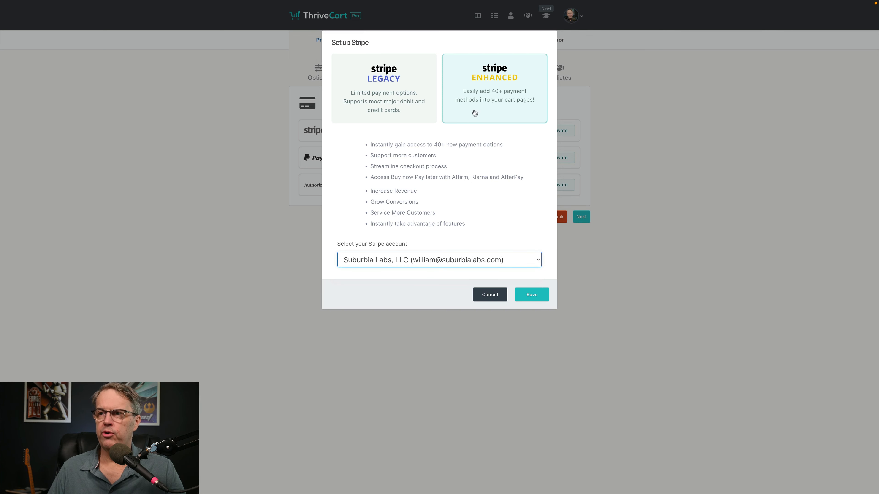
left_click(533, 296)
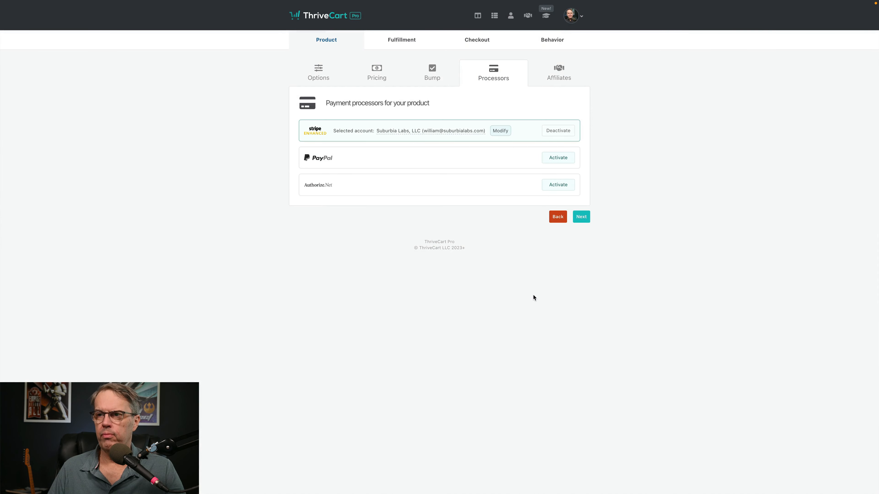
left_click(580, 217)
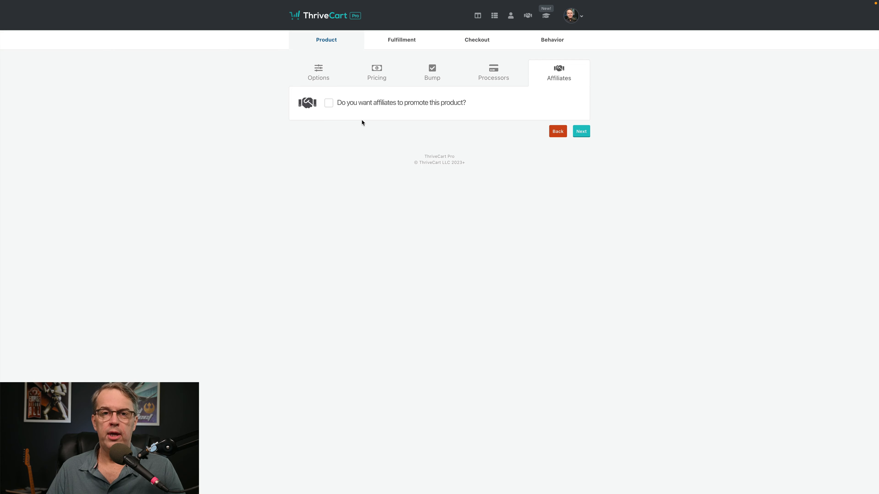
left_click(580, 132)
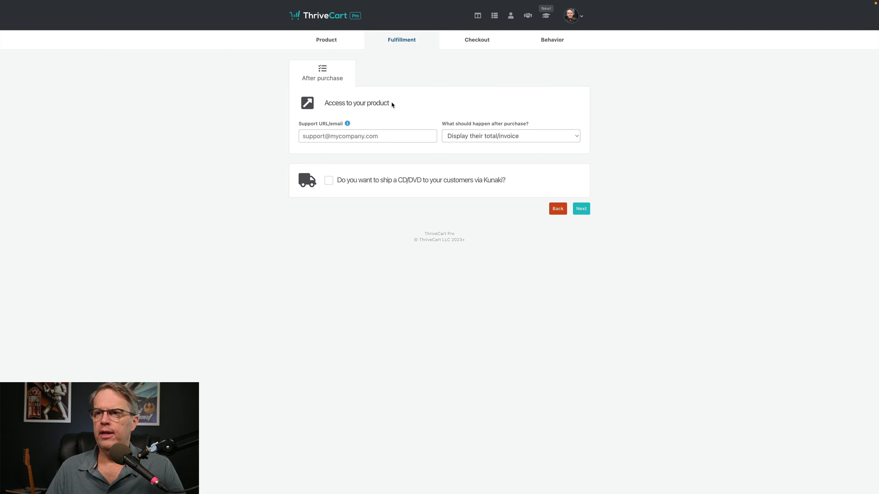
Step: Keep 'Display their total/invoice', enter the support e-mail address, and continue to Checkout
left_click(462, 138)
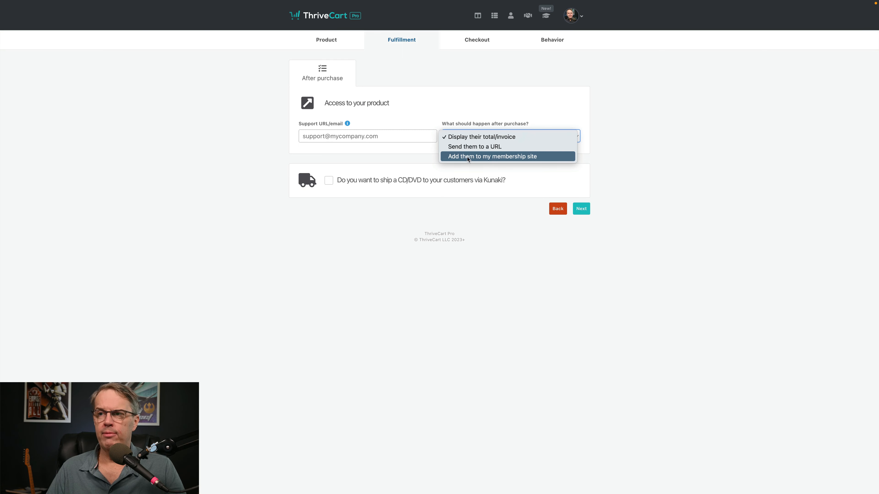
left_click(498, 137)
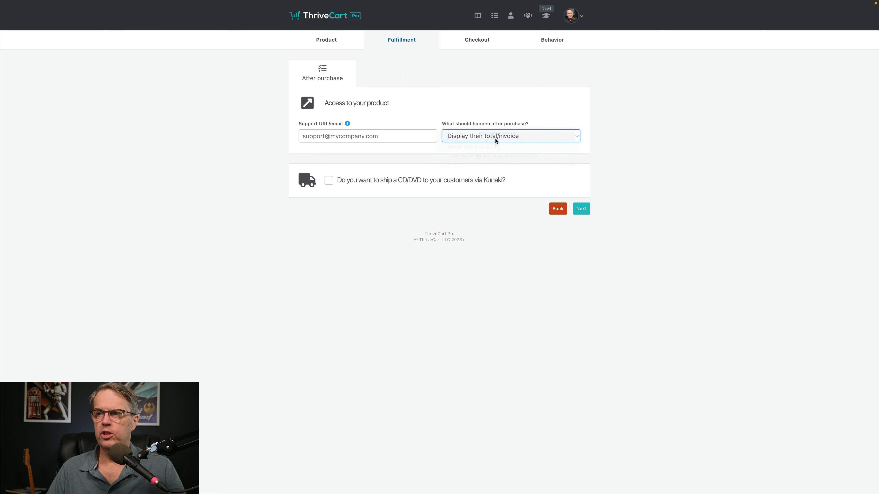
left_click(421, 138)
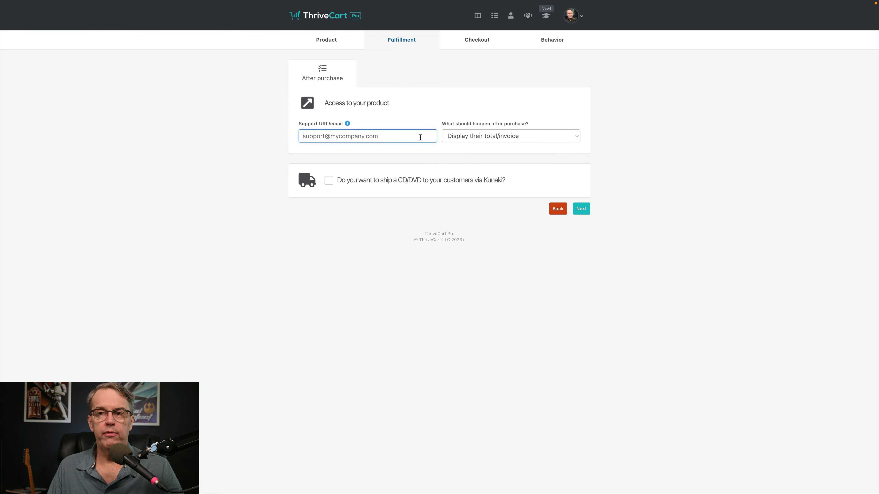
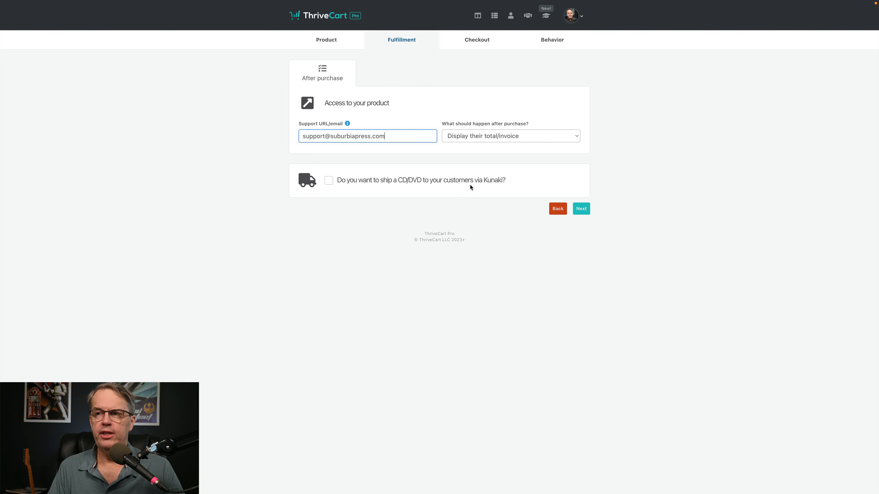
left_click(583, 209)
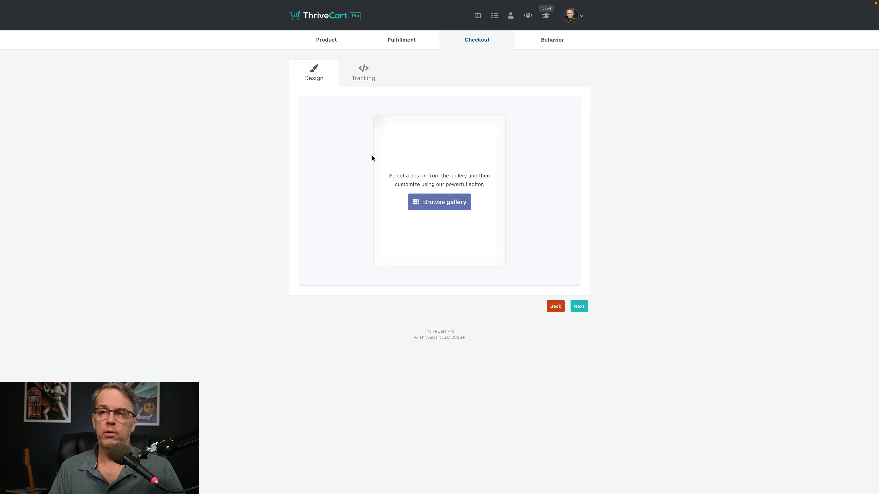
Step: Open the checkout design gallery, browse the Legacy designs, then return to New templates
left_click(436, 202)
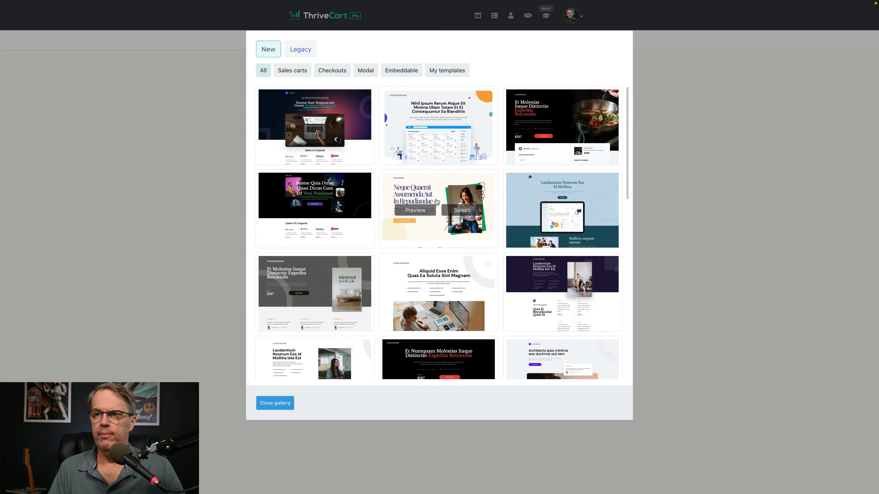
left_click(299, 51)
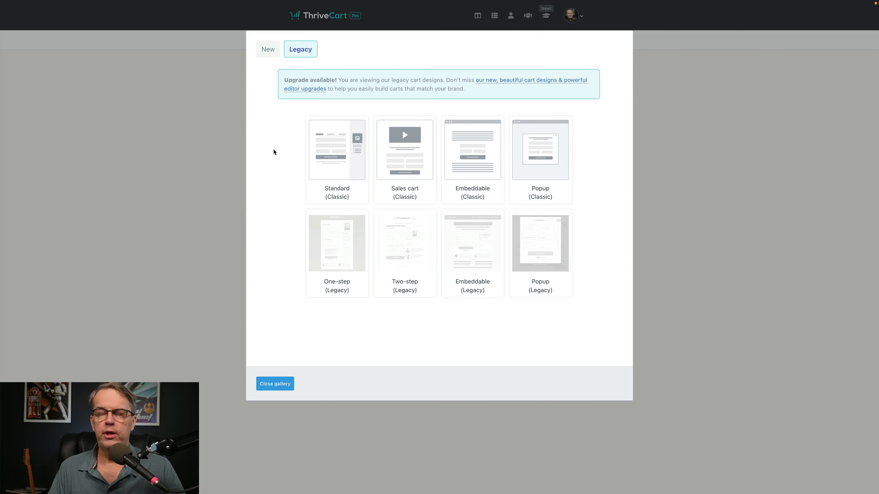
mouse_move(316, 149)
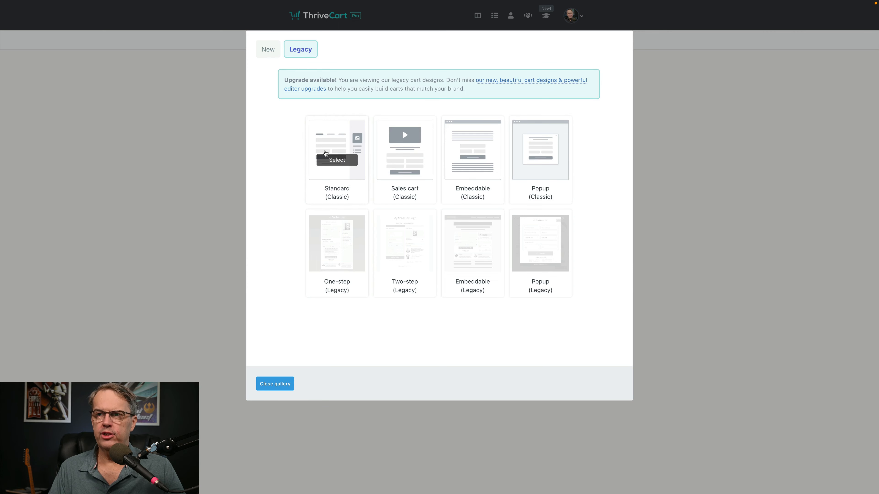
mouse_move(417, 138)
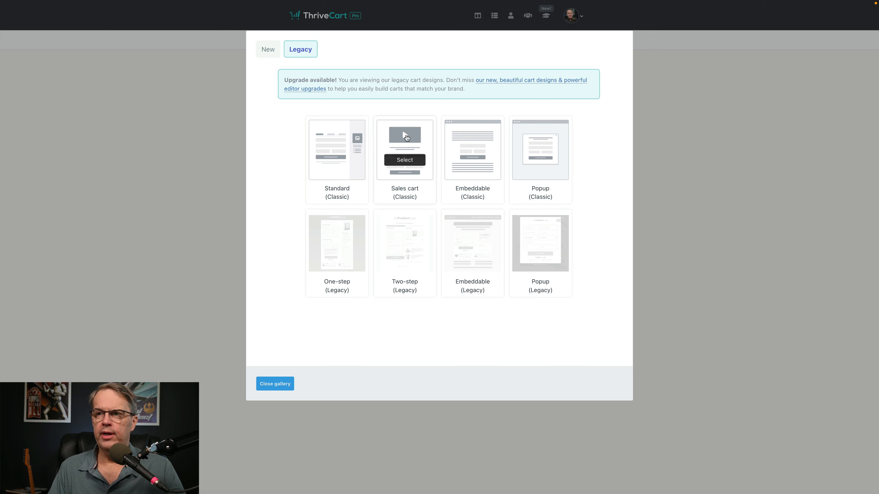
mouse_move(482, 141)
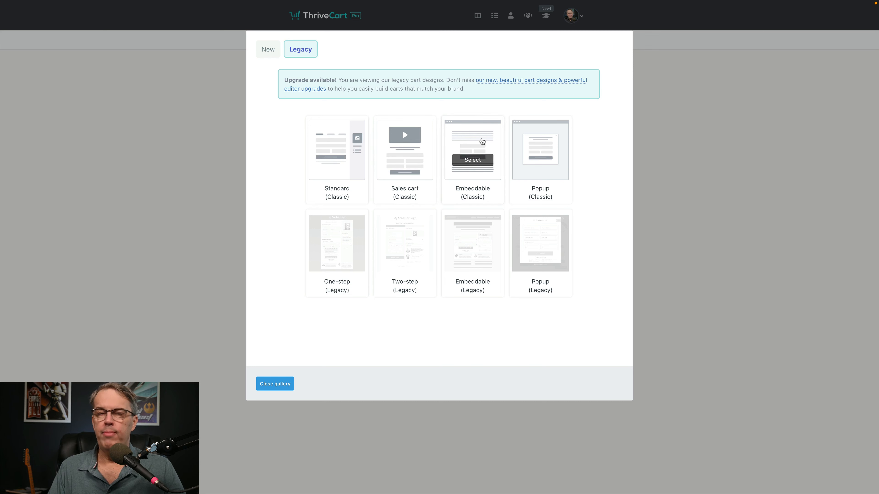
mouse_move(551, 152)
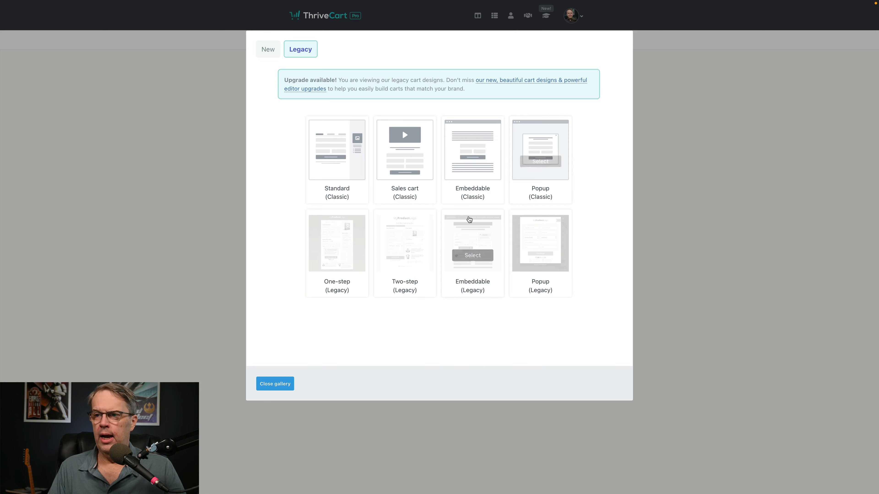
mouse_move(346, 244)
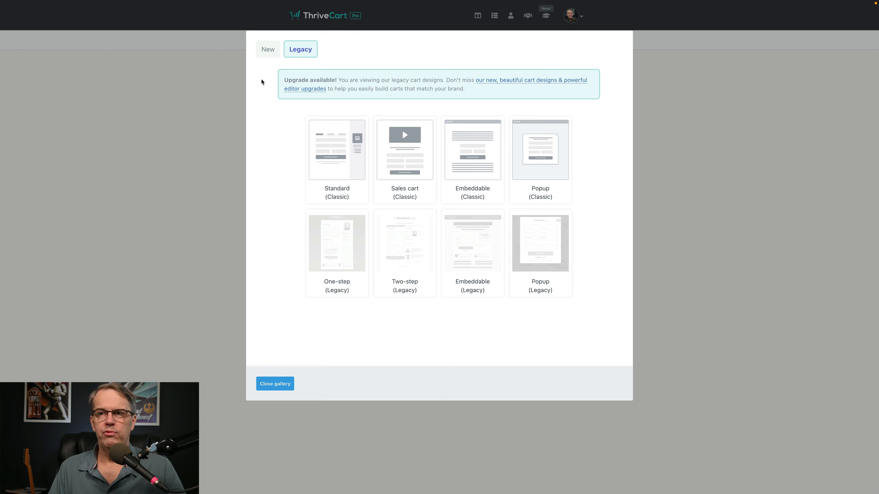
left_click(270, 54)
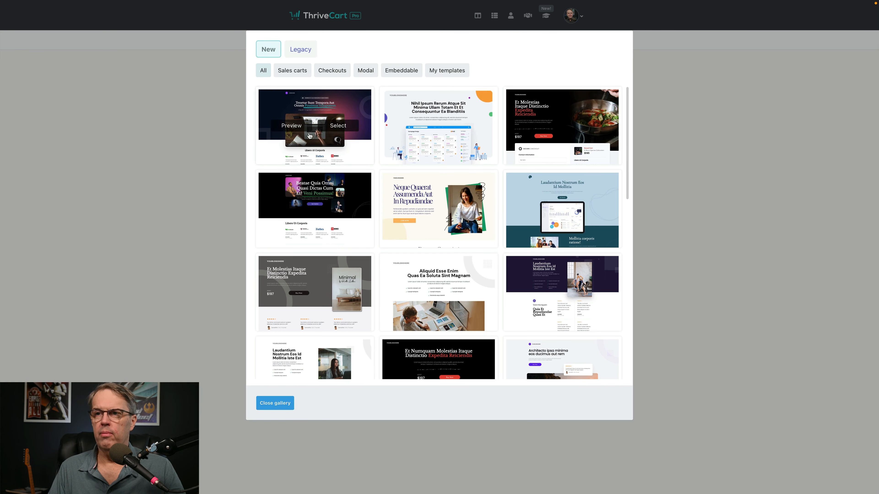
left_click(290, 126)
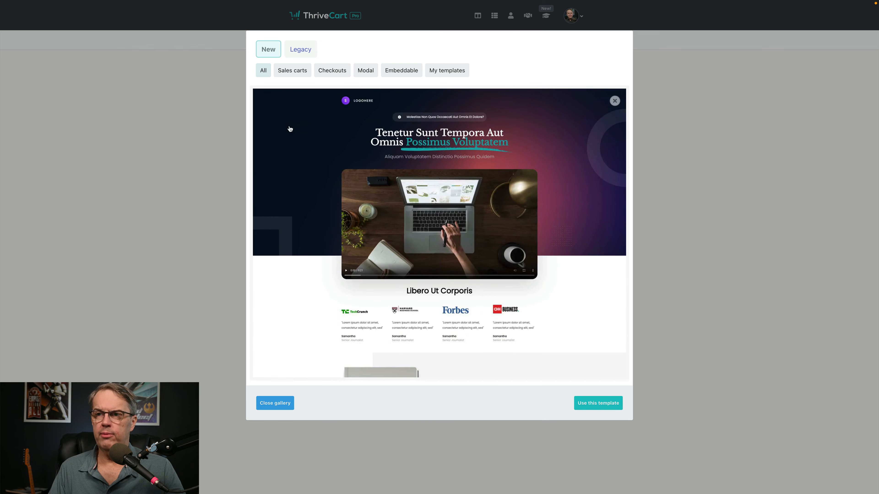
scroll(304, 141, "down", 2)
scroll(304, 141, "down", 6)
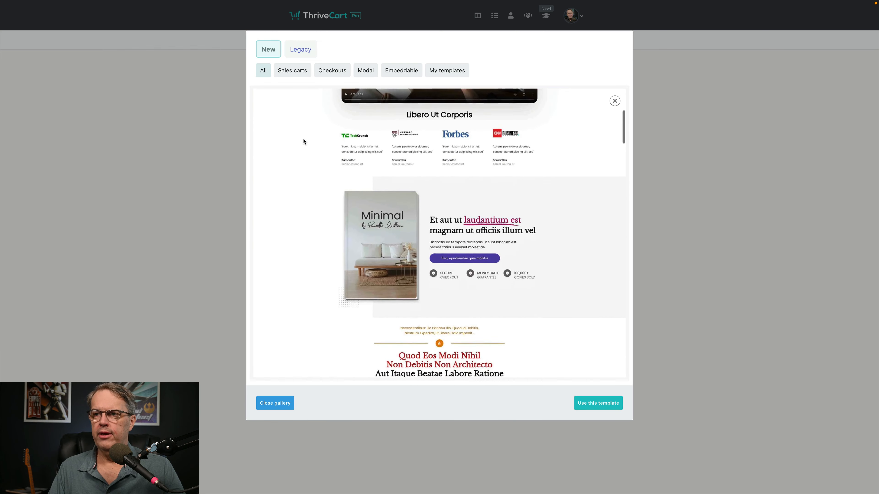
scroll(303, 140, "down", 5)
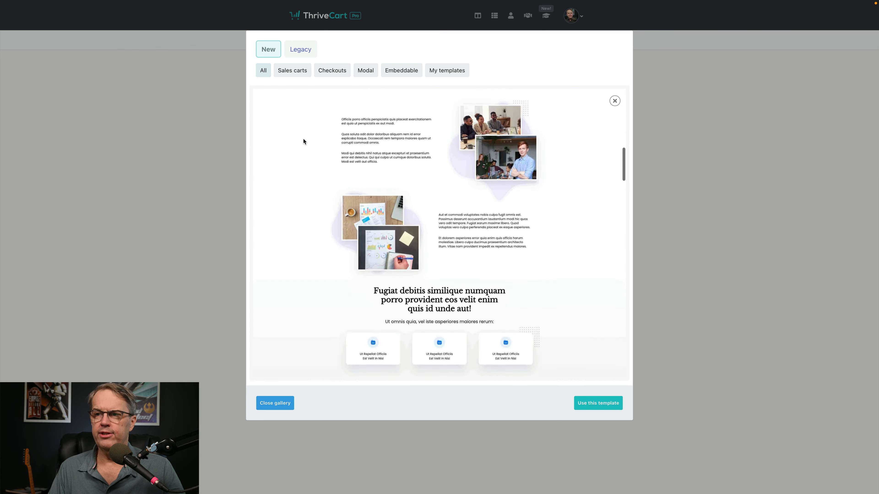
scroll(303, 141, "up", 10)
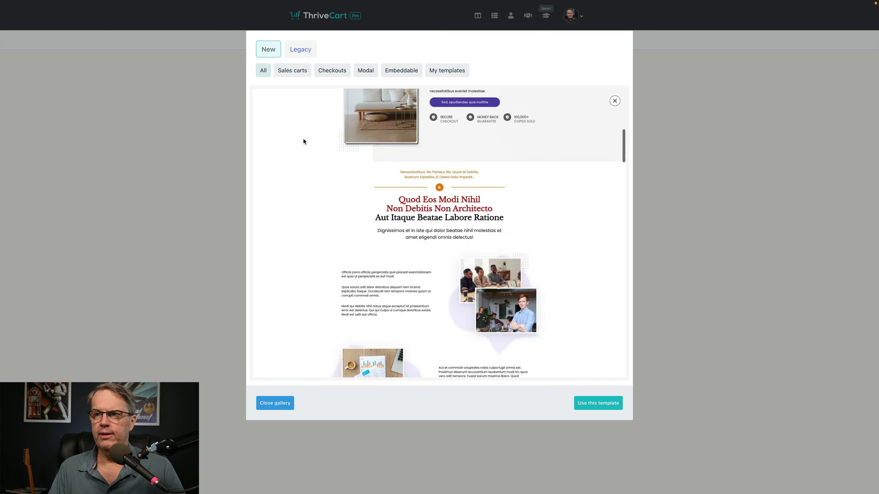
scroll(303, 141, "up", 3)
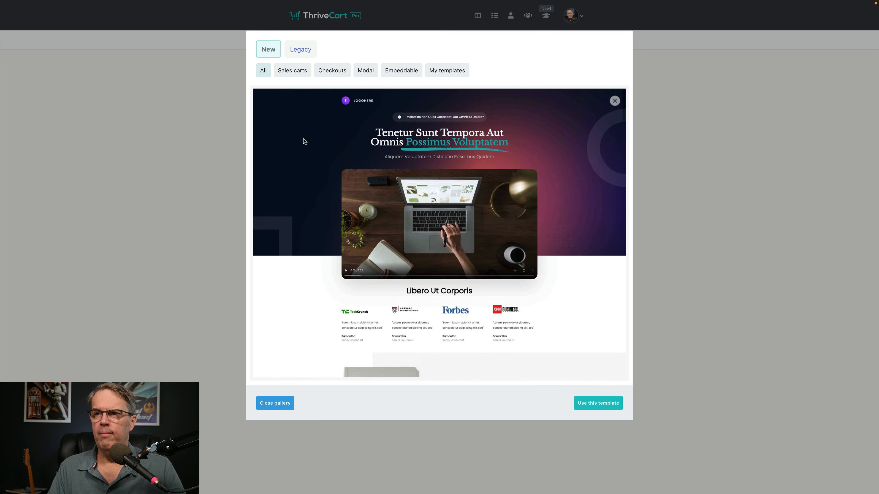
scroll(301, 140, "down", 5)
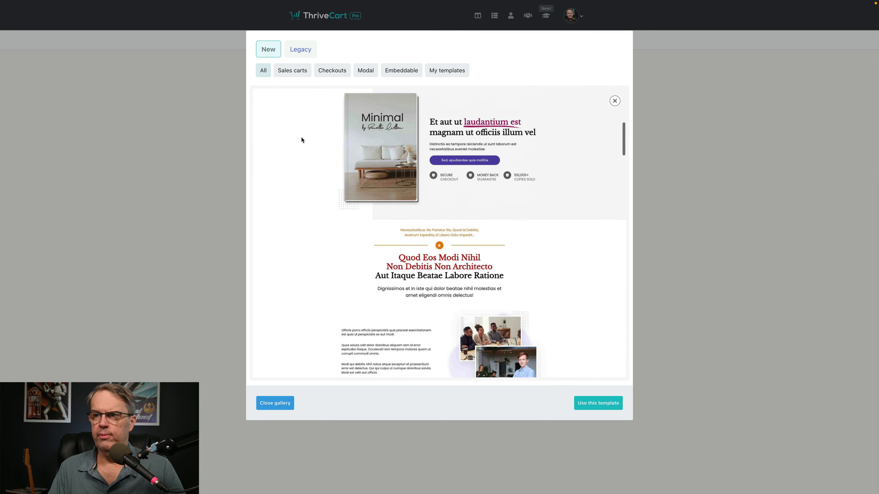
scroll(301, 140, "down", 7)
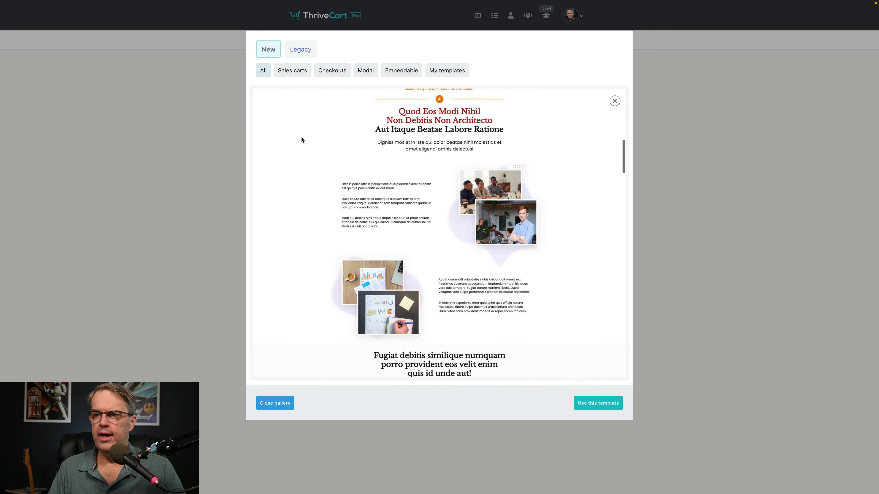
scroll(302, 140, "up", 5)
scroll(301, 140, "up", 6)
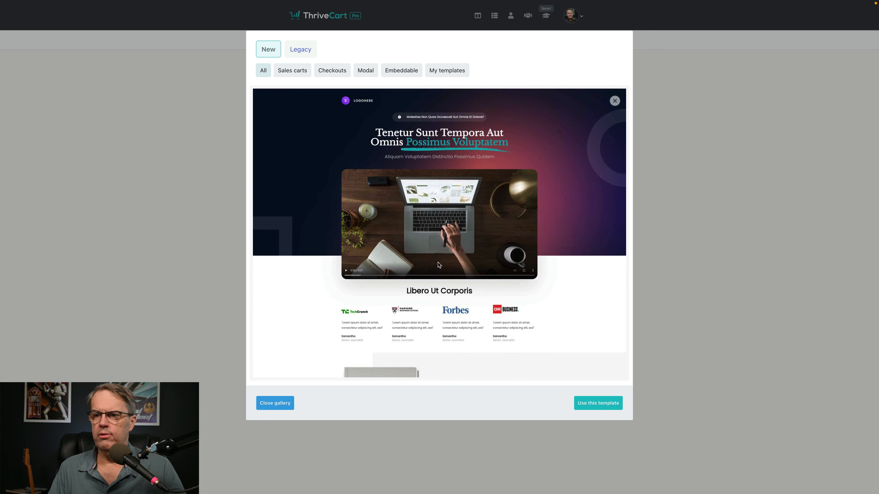
left_click(614, 101)
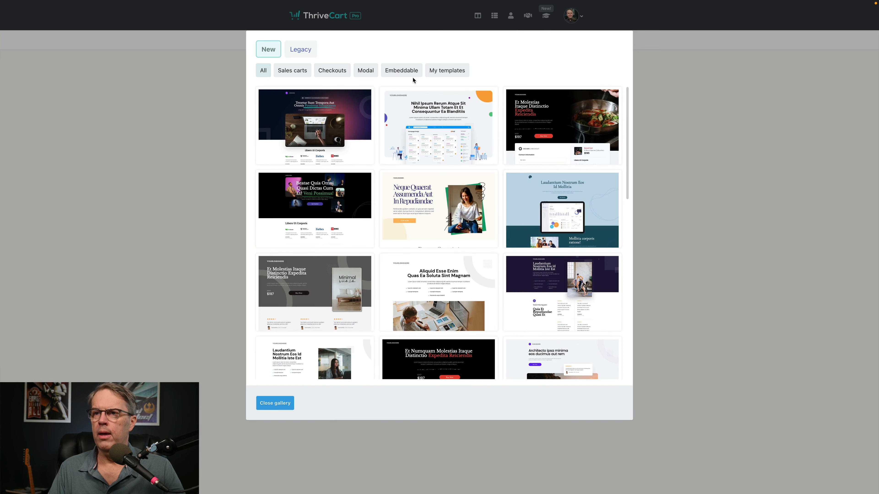
left_click(340, 75)
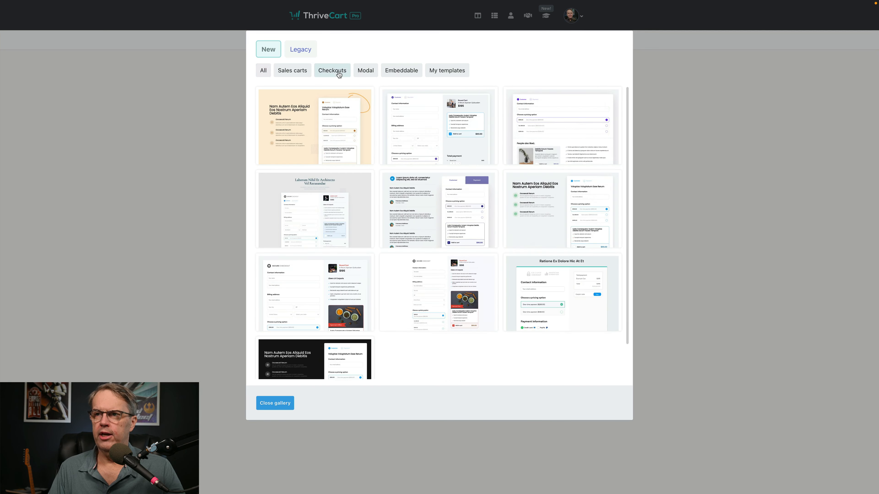
mouse_move(297, 131)
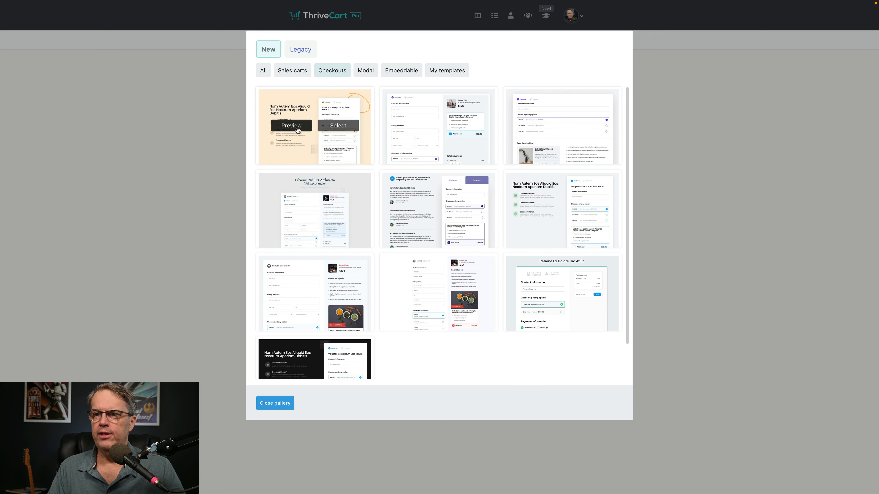
scroll(334, 150, "down", 2)
scroll(335, 150, "up", 2)
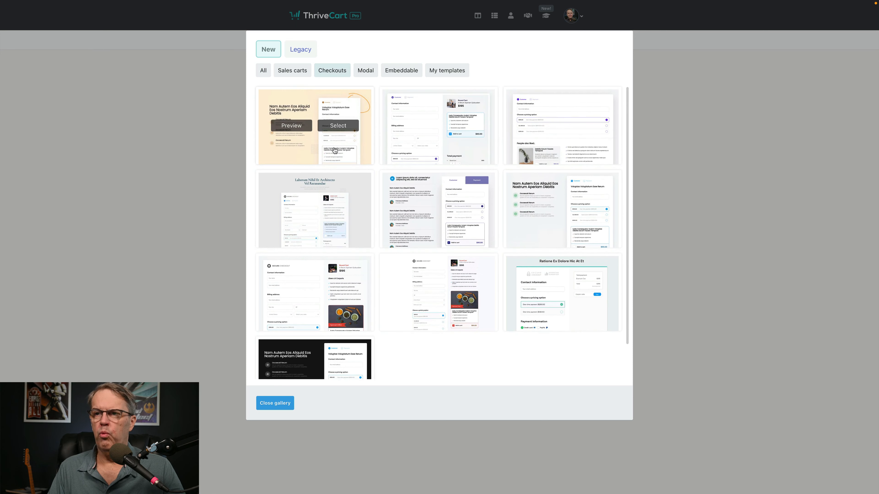
left_click(292, 132)
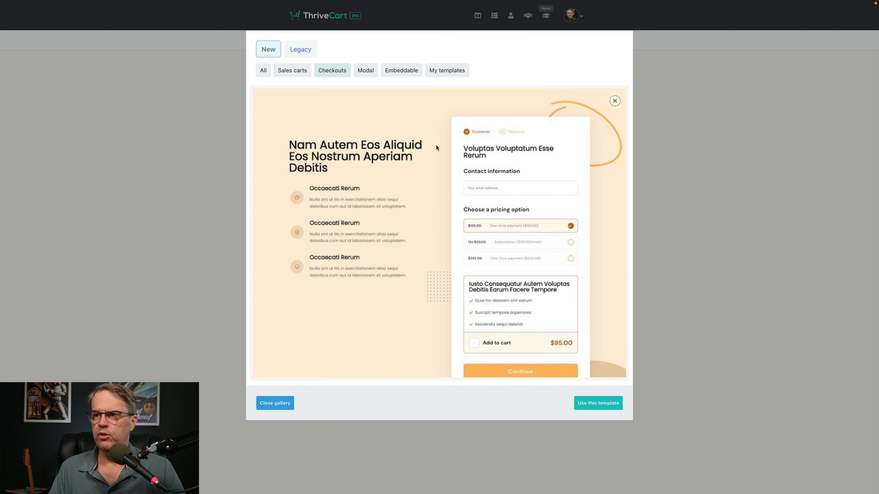
scroll(551, 174, "down", 2)
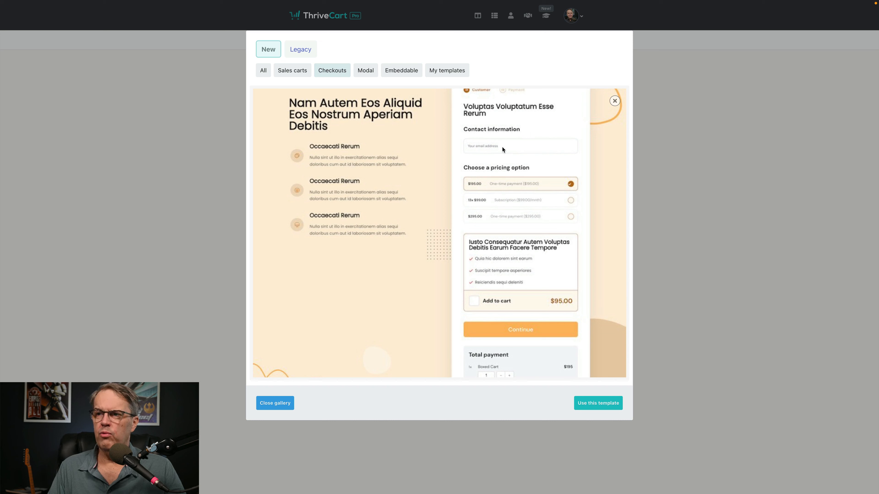
scroll(502, 148, "up", 1)
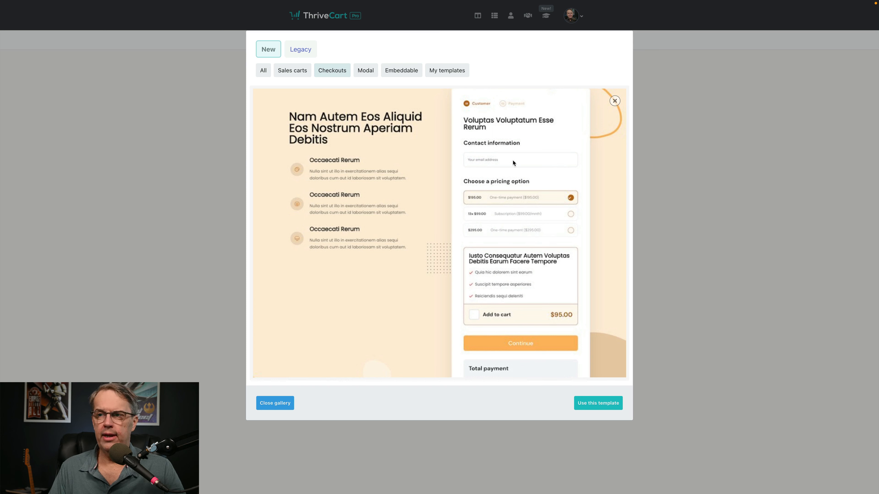
scroll(514, 161, "down", 3)
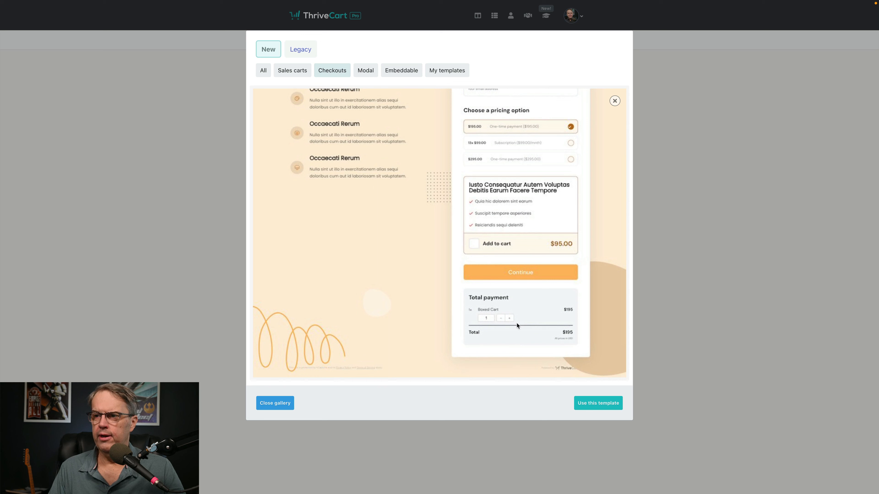
scroll(516, 325, "up", 4)
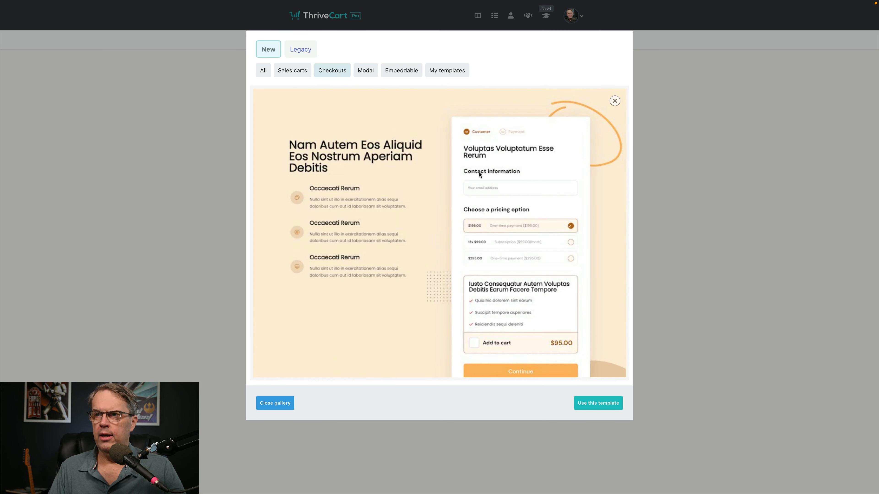
Step: Go back to the gallery and preview the Secure Checkout template, scrolling through its $290 cart
left_click(616, 103)
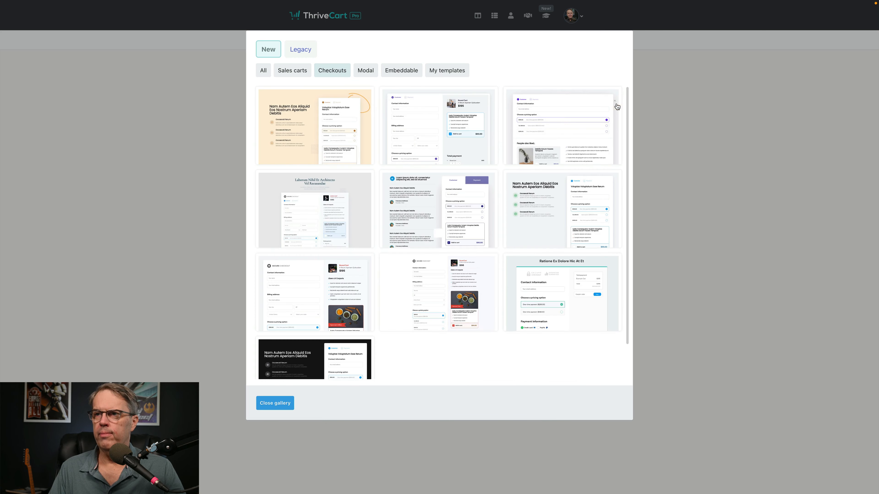
scroll(447, 137, "down", 1)
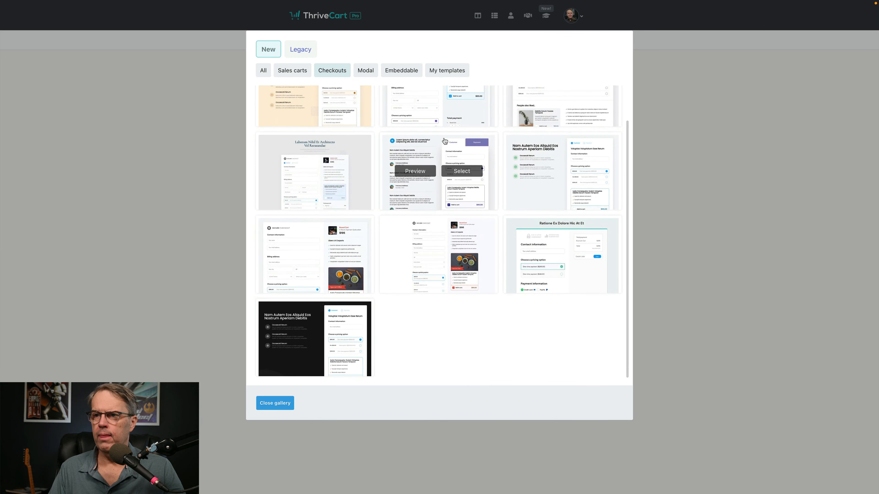
mouse_move(307, 237)
left_click(295, 256)
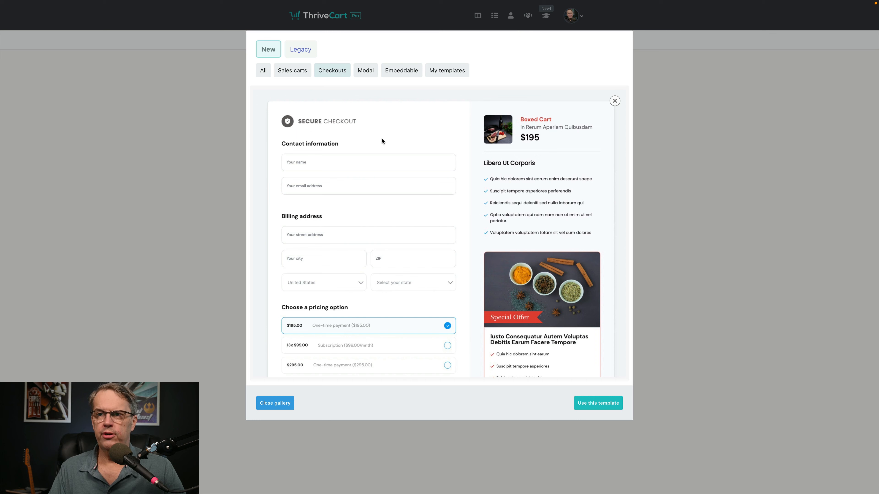
scroll(390, 142, "down", 1)
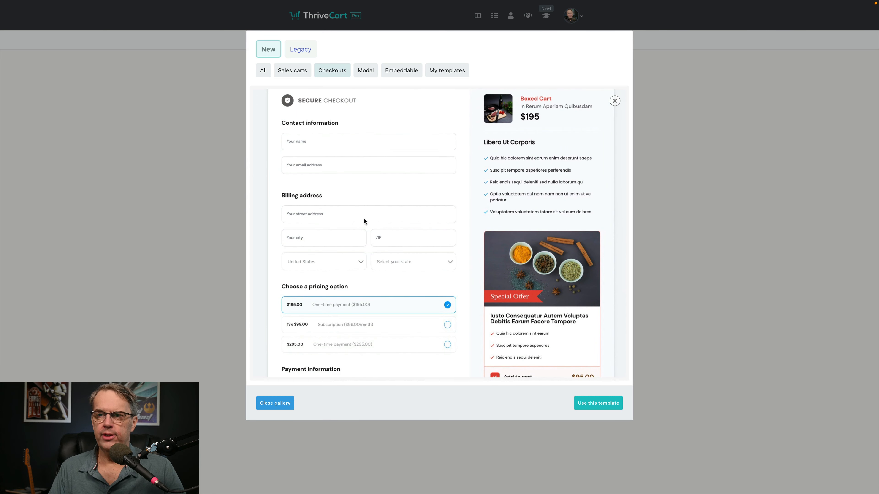
scroll(364, 218, "down", 4)
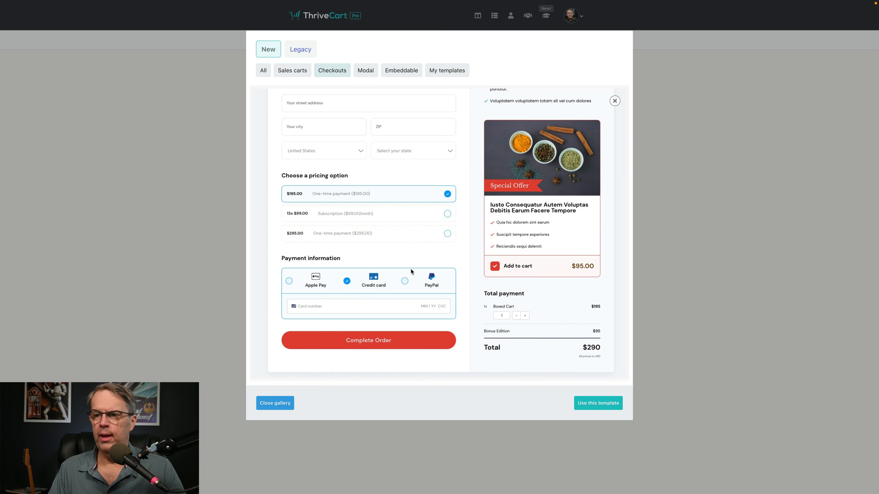
scroll(411, 268, "up", 1)
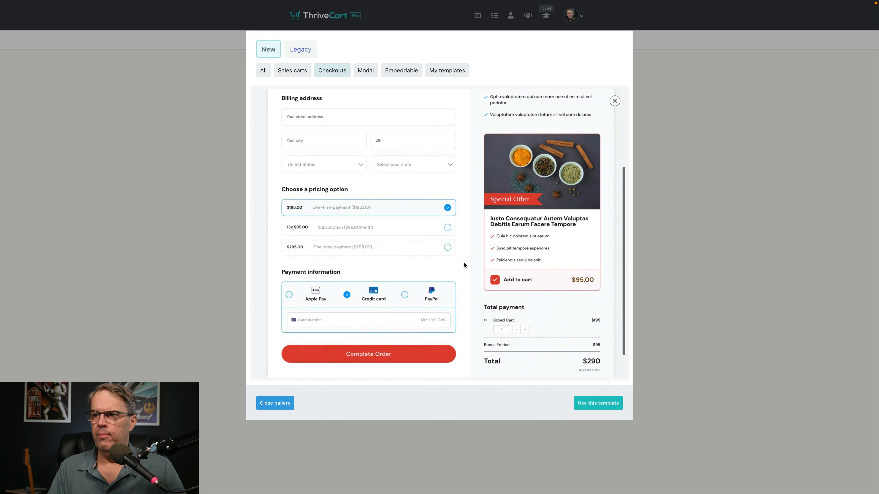
scroll(465, 258, "up", 3)
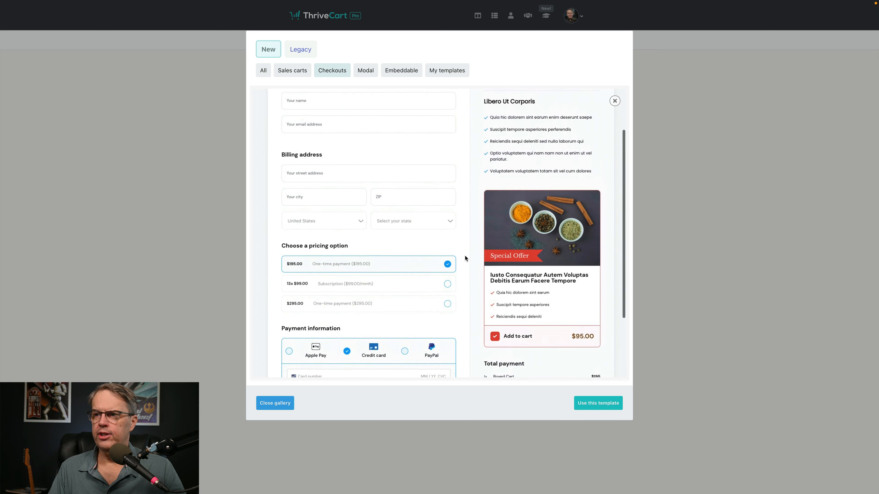
scroll(465, 256, "up", 1)
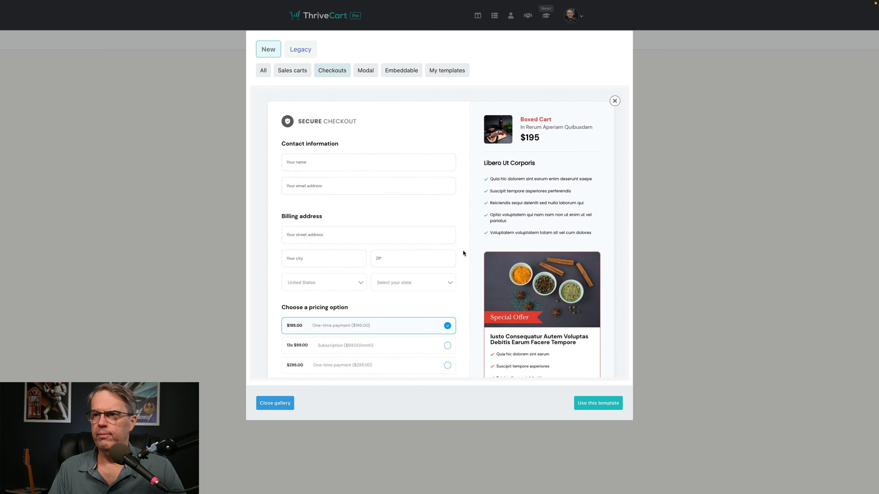
Step: Apply the Secure Checkout template and drag a progress-bar header from All Blocks onto the cart
left_click(597, 403)
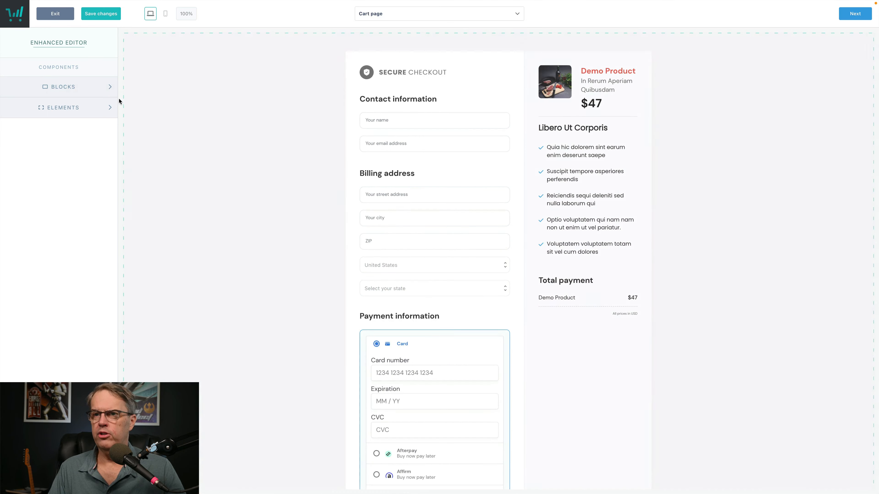
left_click(103, 90)
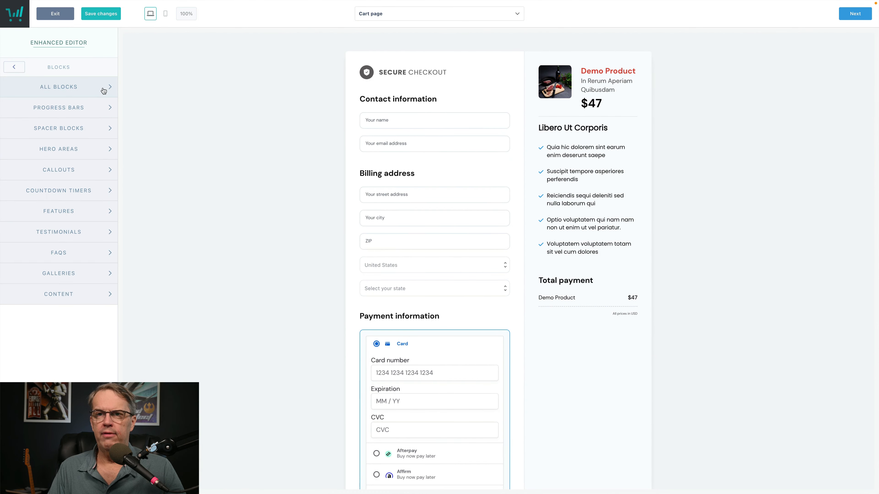
left_click(104, 87)
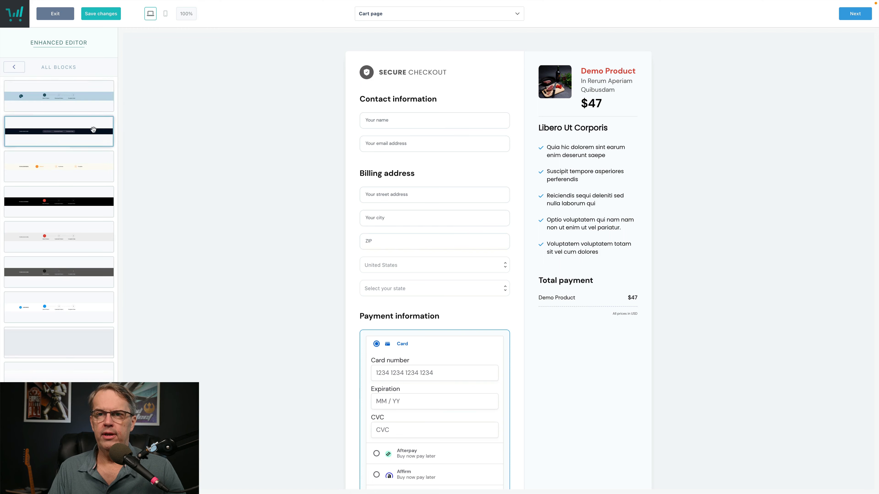
scroll(93, 129, "down", 4)
scroll(93, 130, "up", 4)
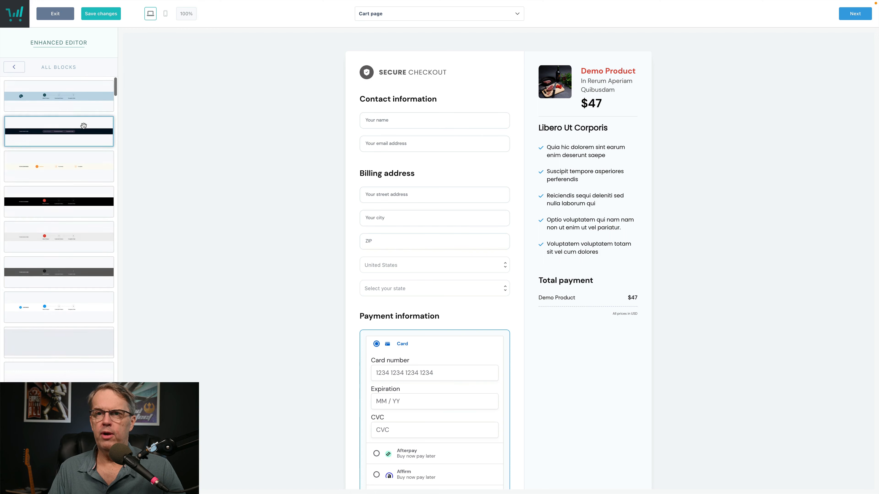
left_click_drag(83, 125, 390, 75)
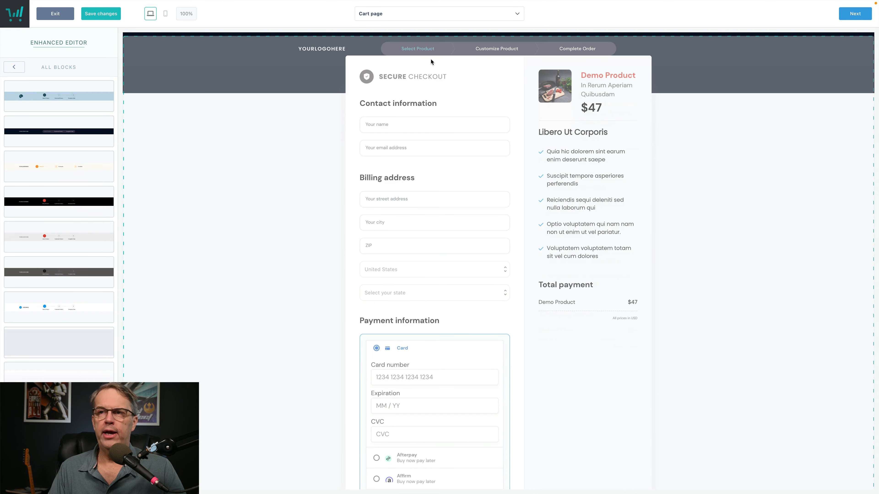
Step: Delete the progress-bar header block, confirming Delete block
left_click(416, 66)
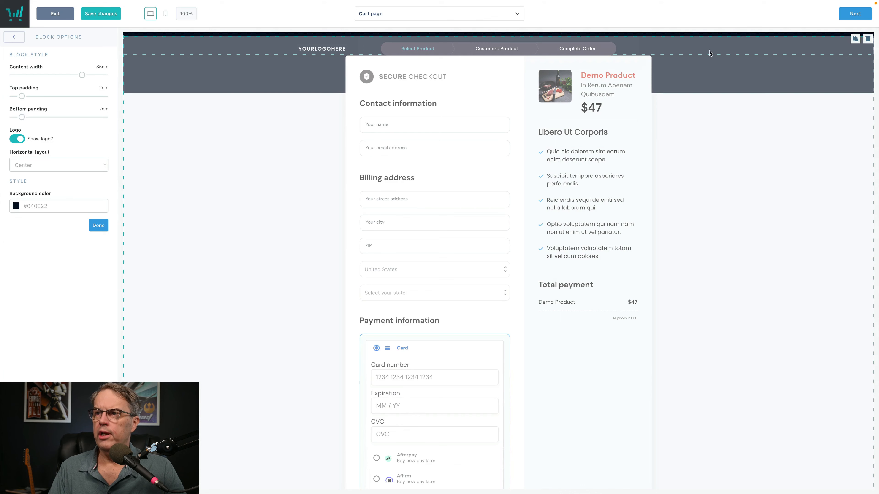
left_click(867, 39)
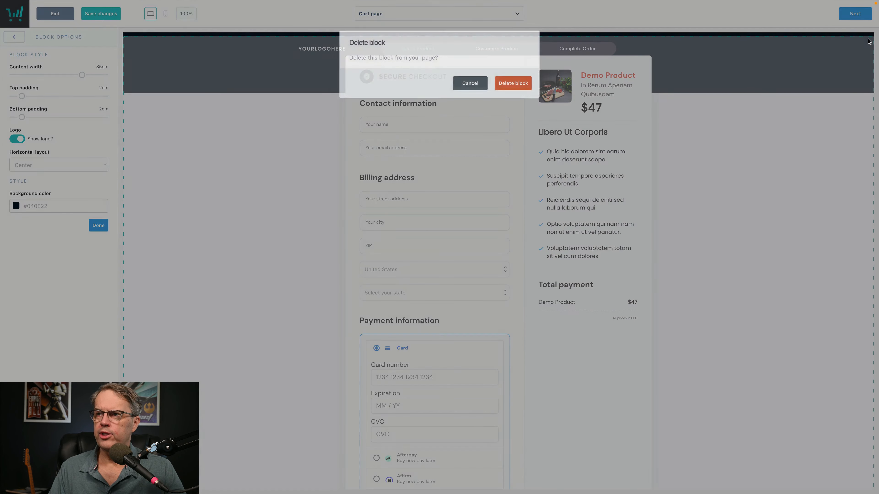
left_click(519, 84)
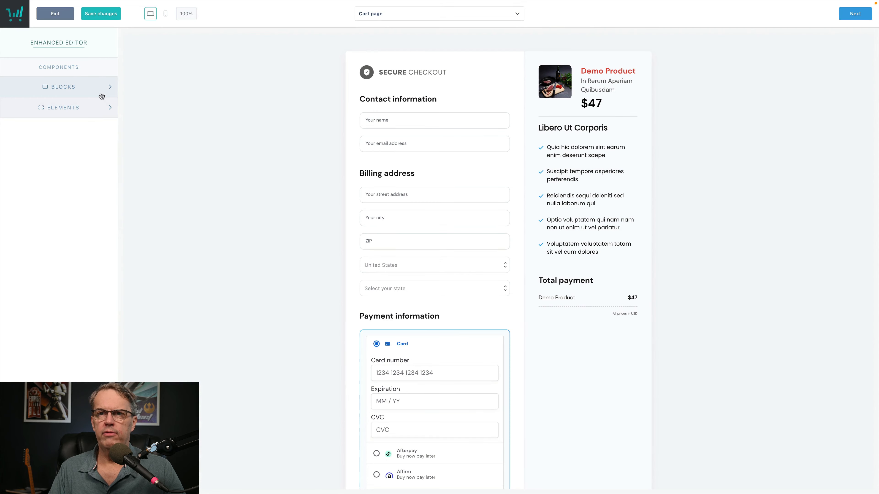
Step: Browse the Progress Bar and Hero Area block designs
left_click(88, 86)
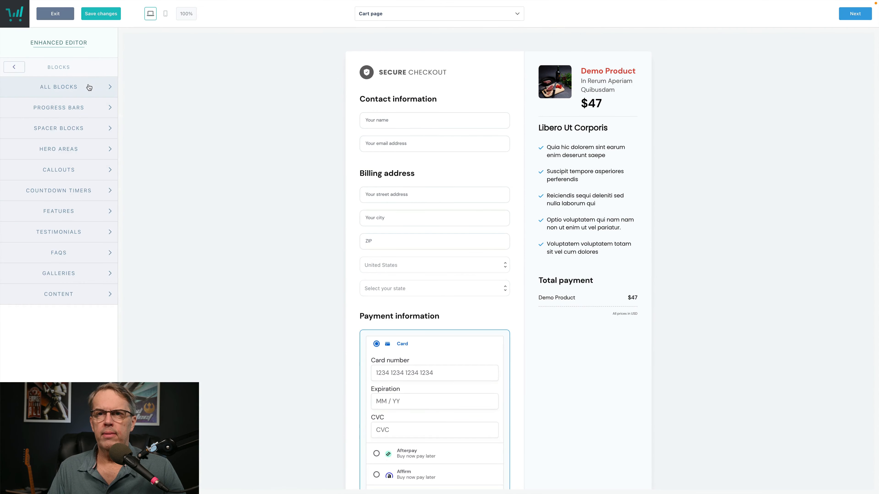
left_click(88, 107)
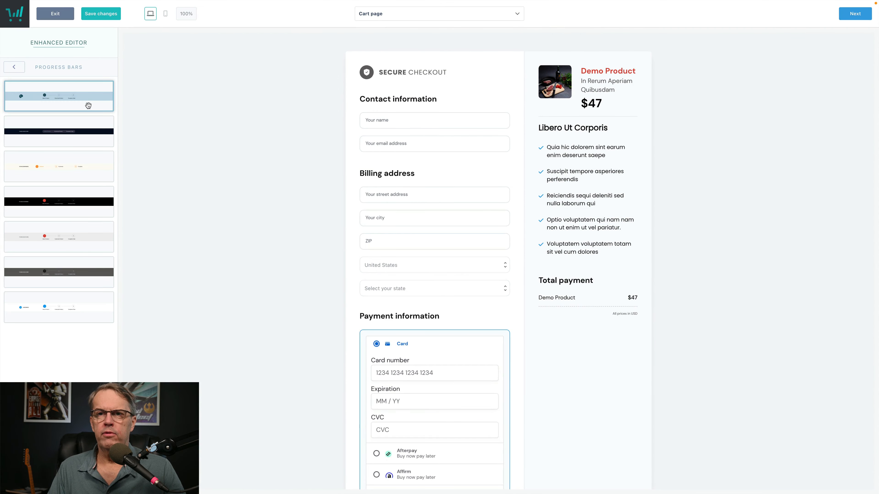
left_click(16, 68)
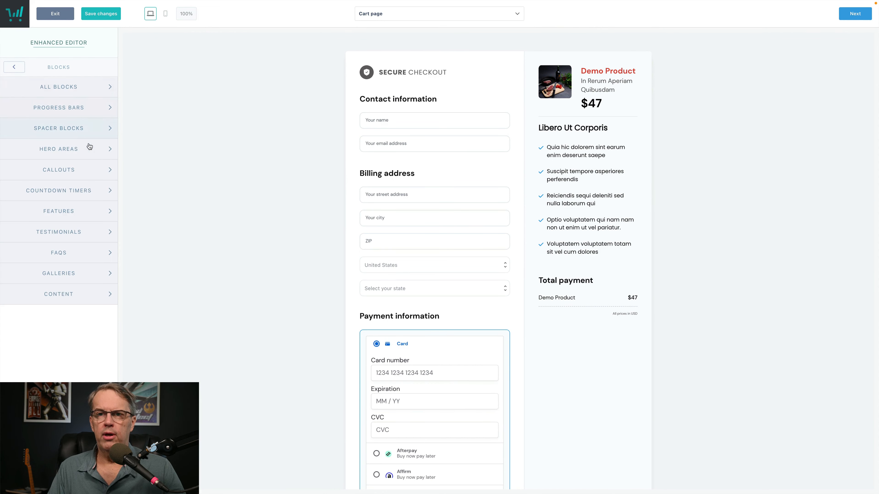
left_click(92, 154)
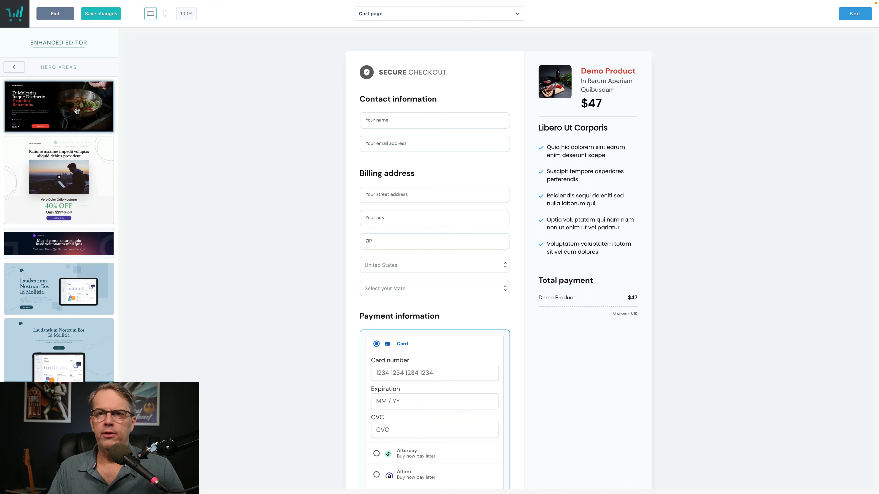
scroll(77, 111, "down", 5)
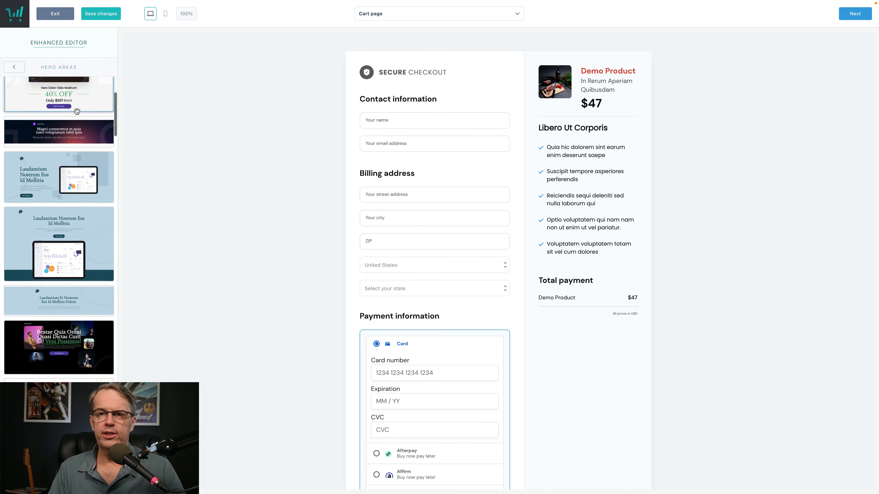
scroll(77, 112, "down", 5)
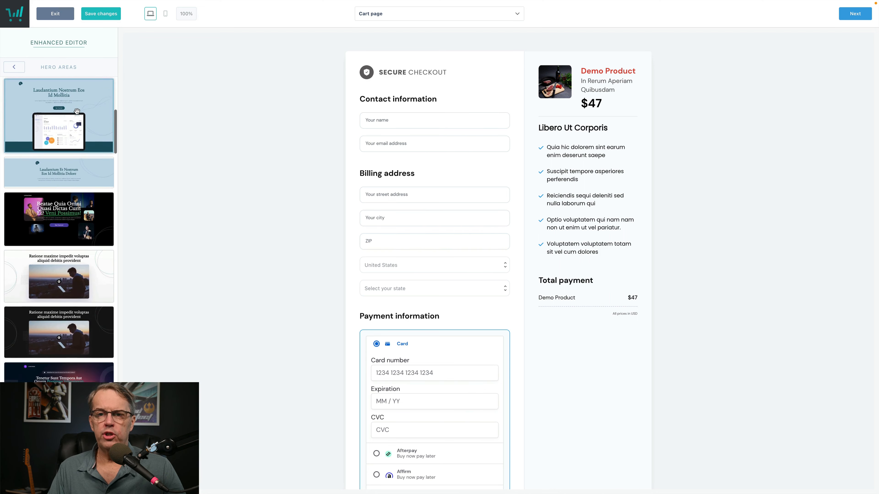
scroll(77, 110, "down", 5)
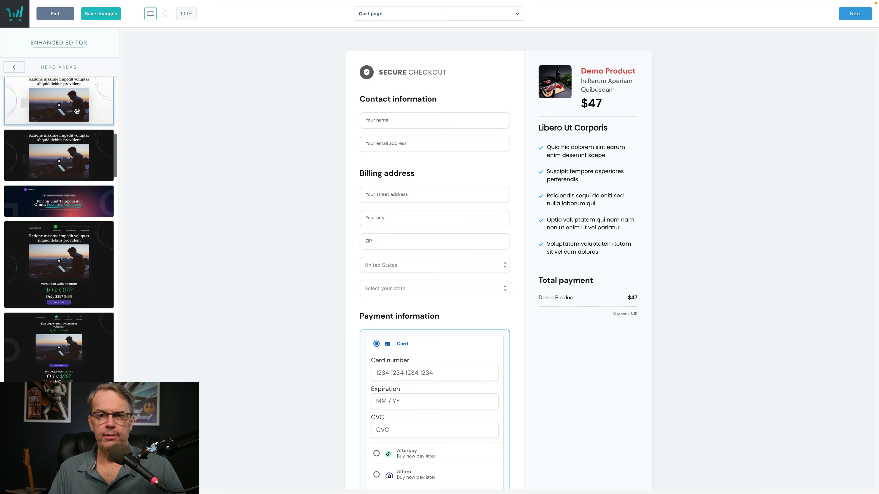
scroll(77, 110, "down", 3)
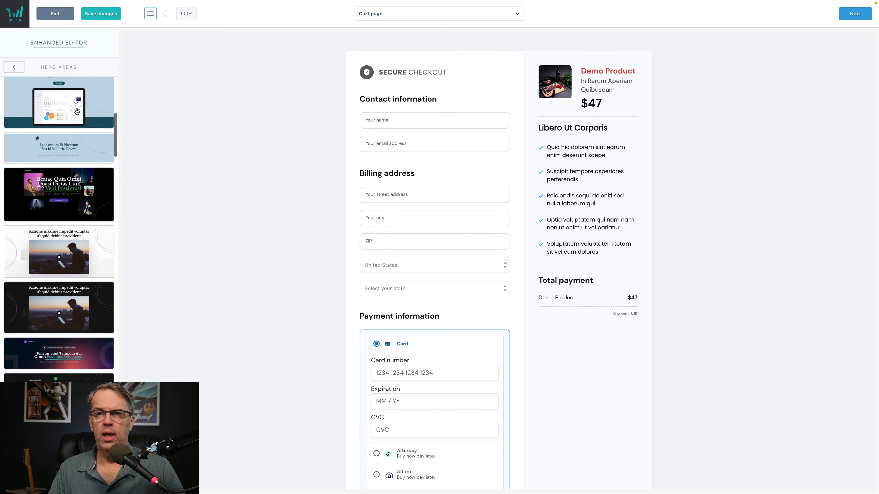
scroll(77, 112, "up", 2)
scroll(77, 114, "up", 3)
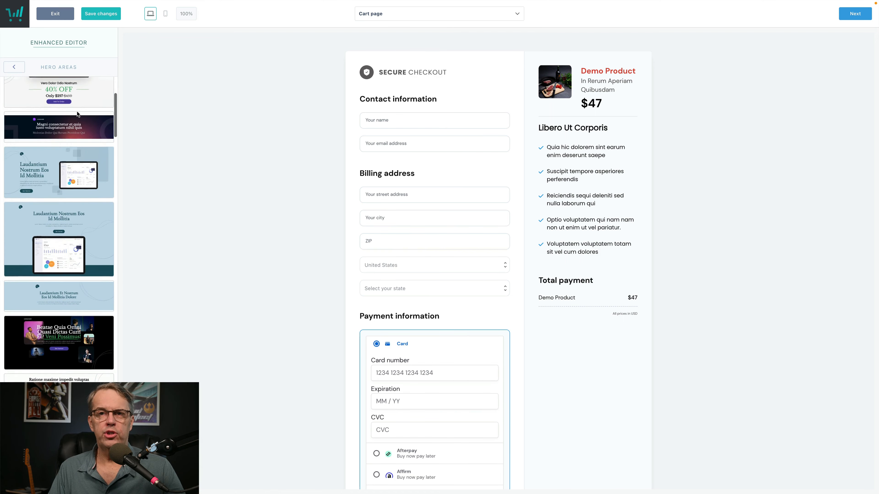
left_click(14, 67)
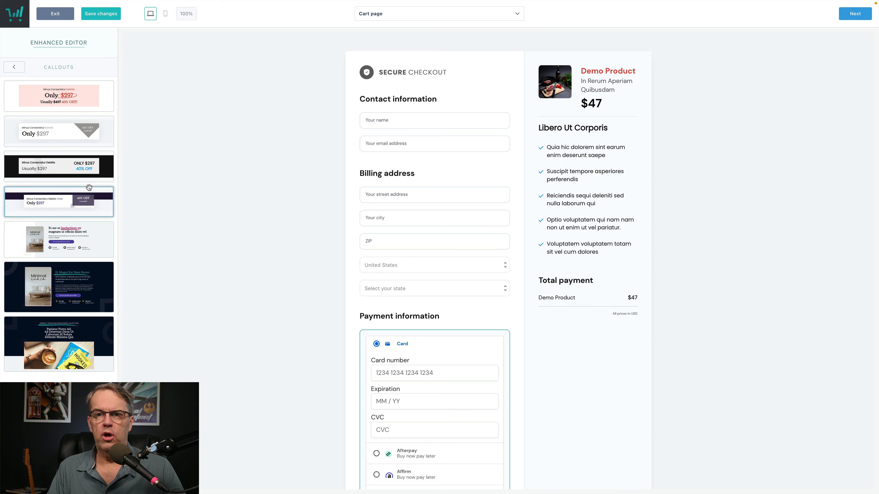
Step: Scroll the block categories and browse the Features block designs
scroll(97, 191, "down", 1)
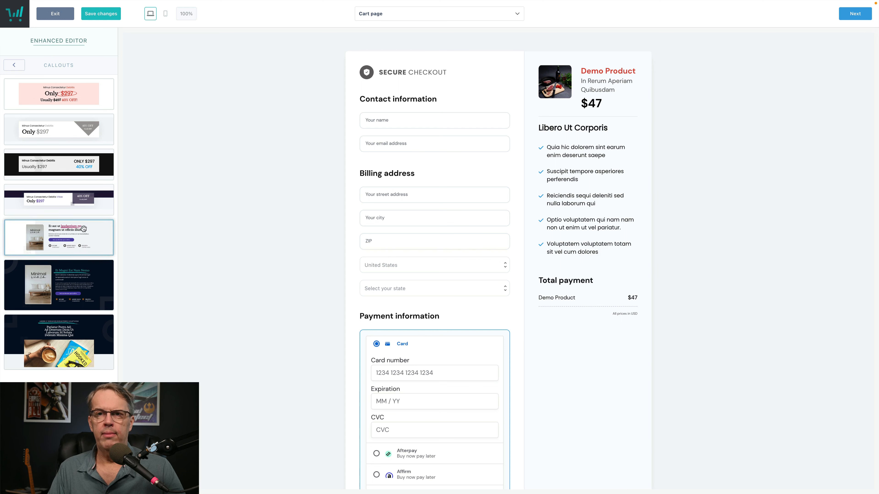
left_click(16, 66)
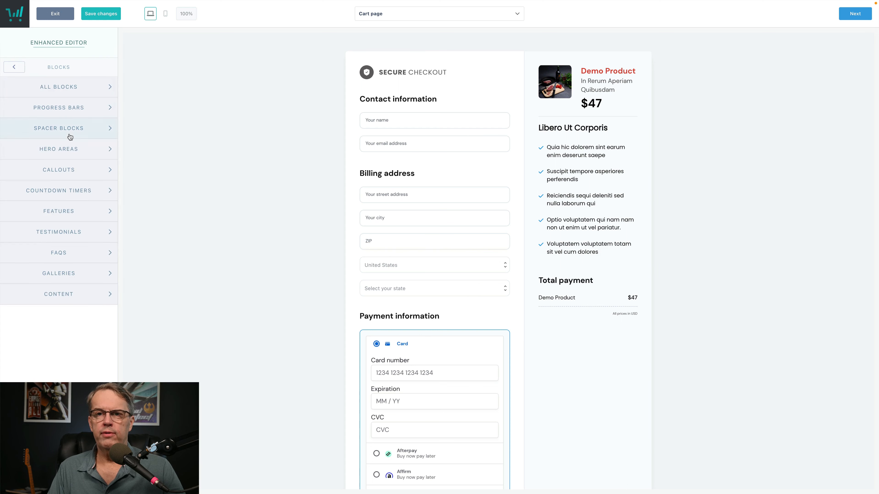
left_click(100, 213)
scroll(83, 204, "down", 5)
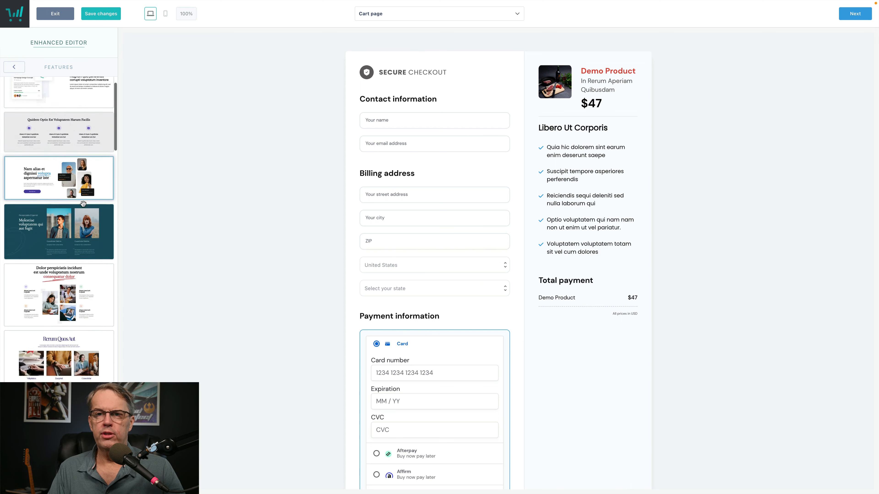
scroll(83, 204, "down", 4)
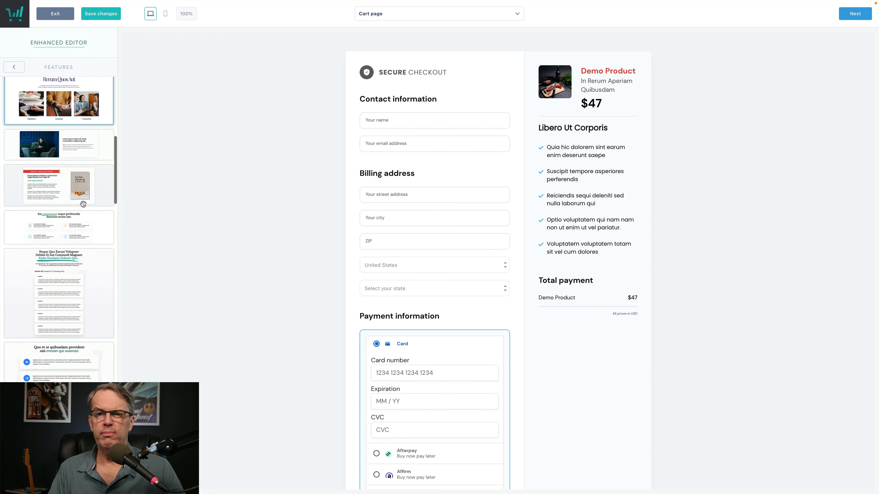
scroll(82, 203, "up", 9)
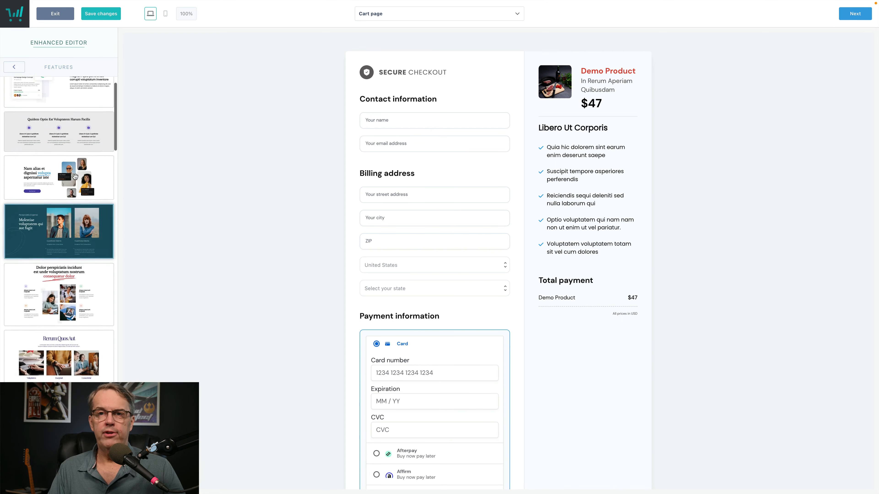
left_click(15, 68)
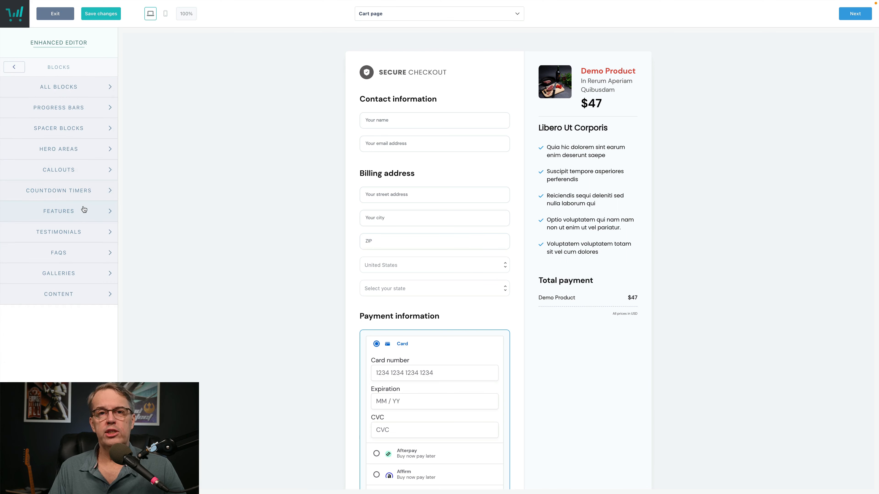
Step: Browse the FAQs, Testimonials, Galleries and Content block designs, ending at the category list
left_click(107, 254)
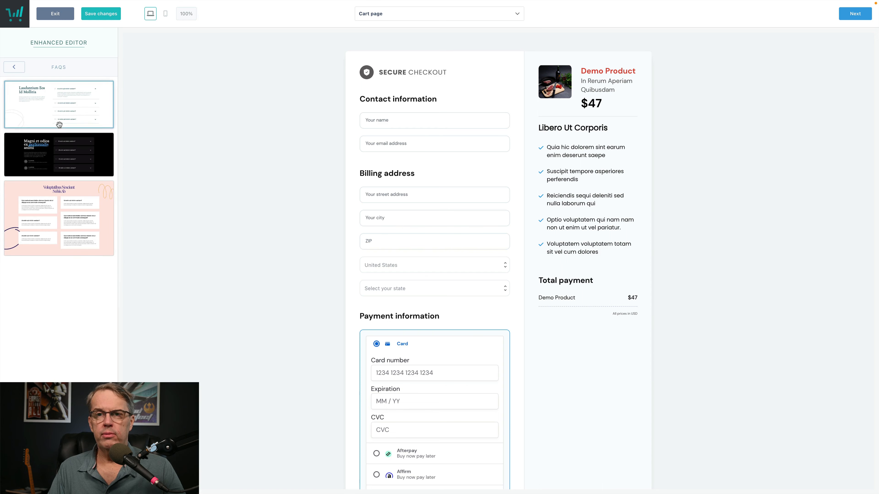
left_click(17, 68)
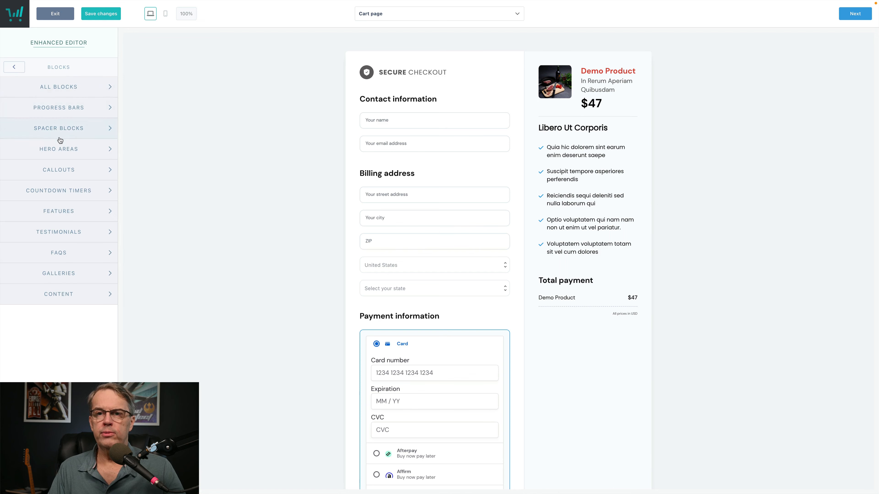
left_click(108, 231)
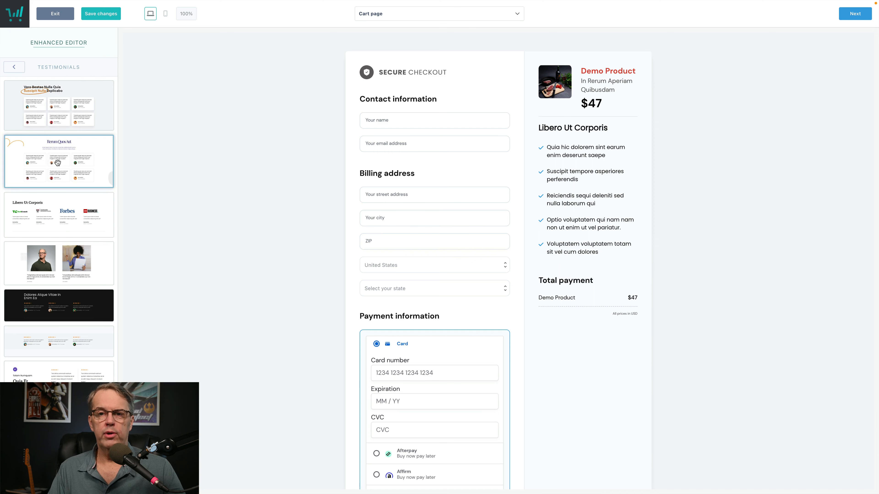
scroll(57, 163, "down", 3)
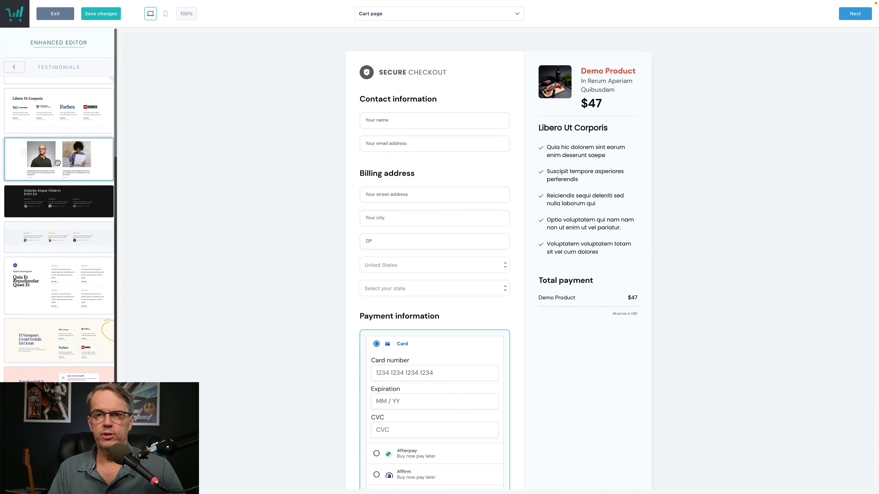
scroll(52, 138, "up", 3)
left_click(22, 70)
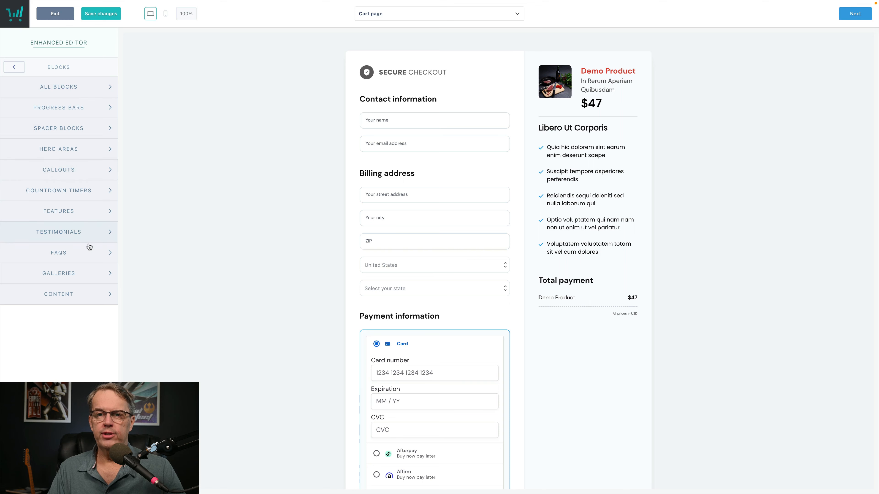
left_click(101, 273)
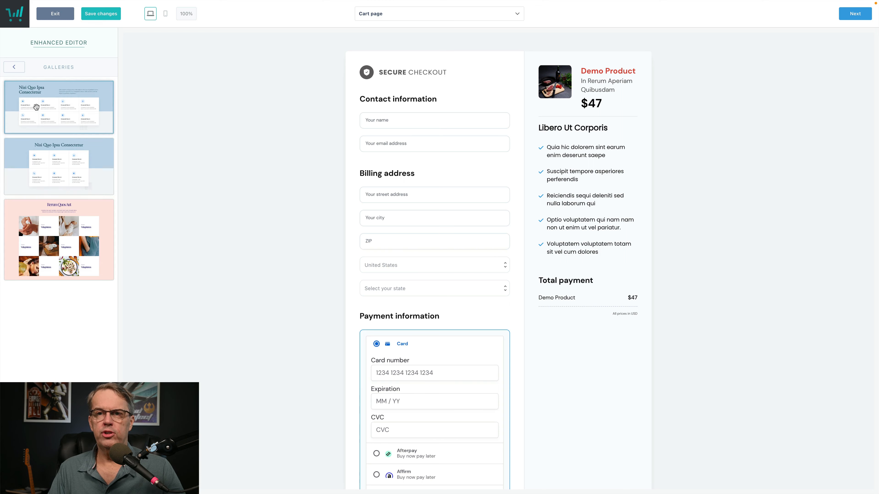
left_click(14, 67)
left_click(92, 291)
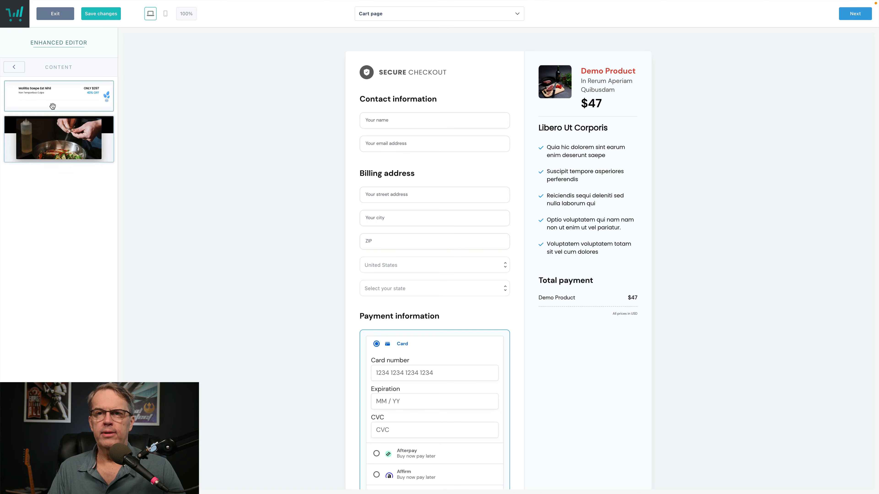
left_click(15, 67)
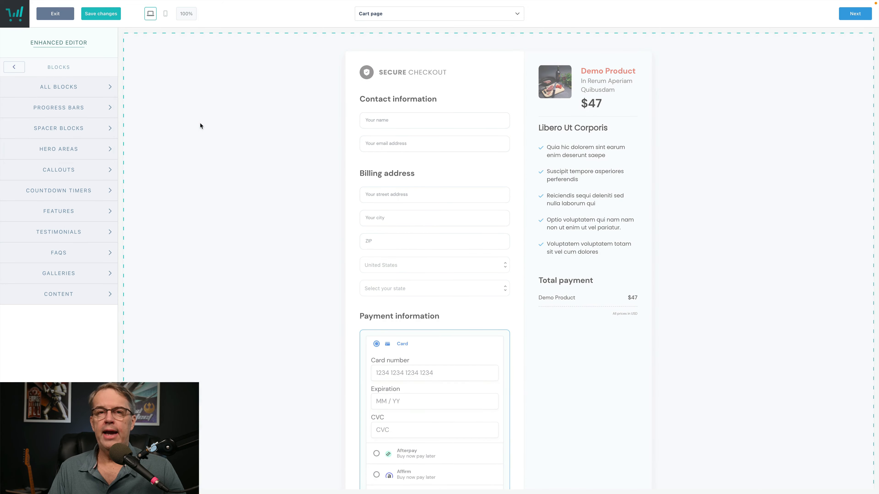
Step: Open the Contact information settings and try a terms and conditions checkbox, then remove it
left_click(392, 122)
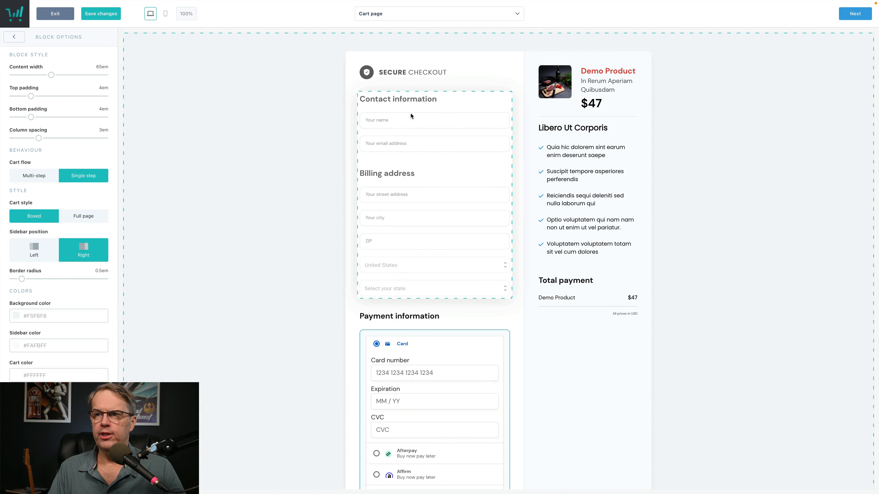
left_click(394, 105)
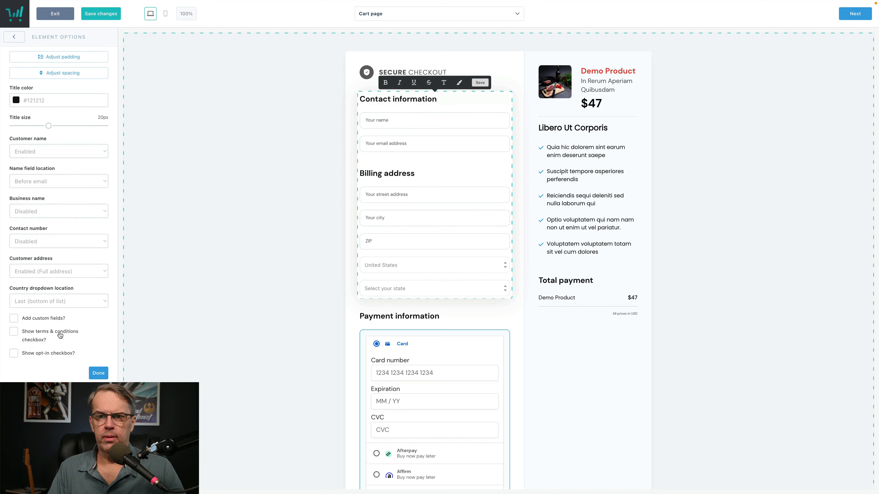
left_click(15, 333)
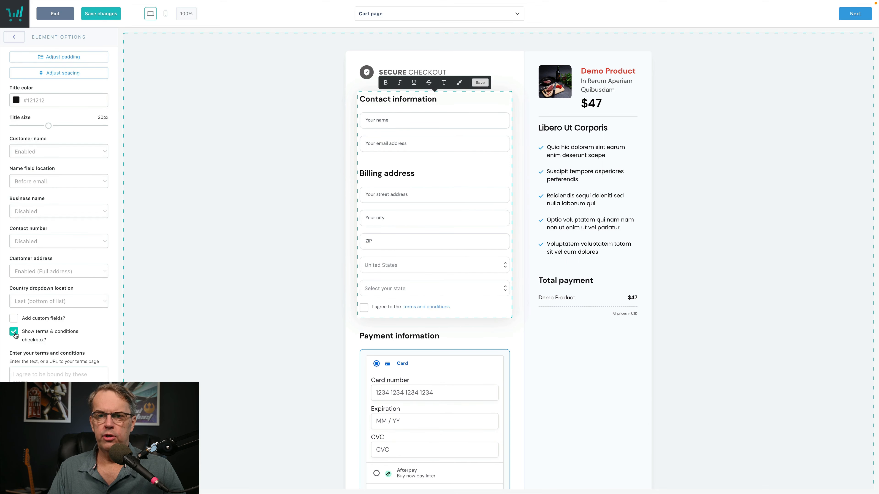
left_click(46, 378)
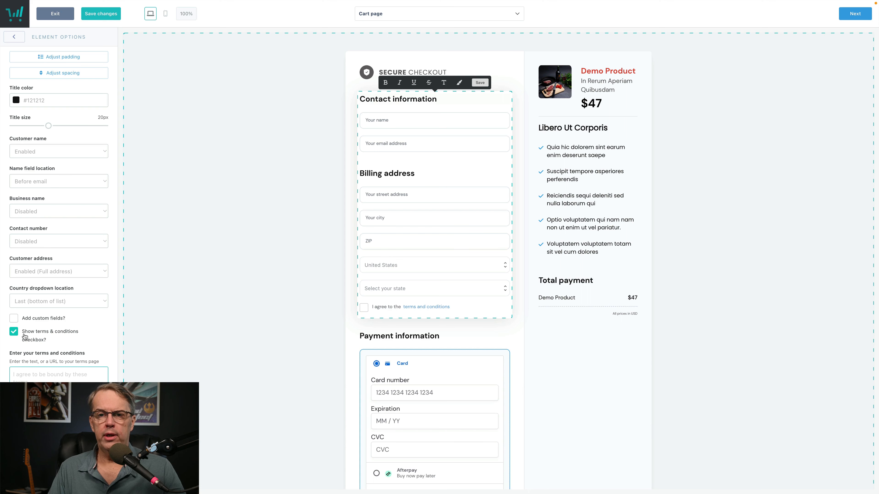
left_click(13, 332)
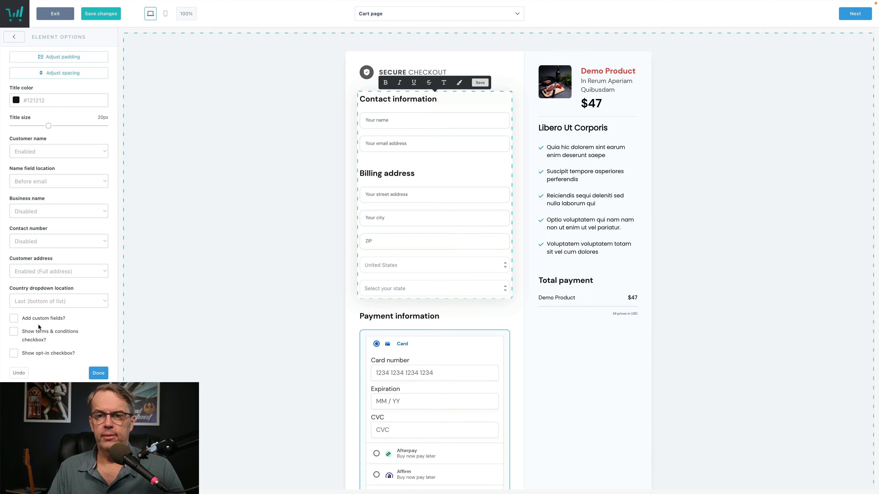
Step: Keep customer name enabled before email, business name disabled, and set customer address to Disabled
left_click(101, 152)
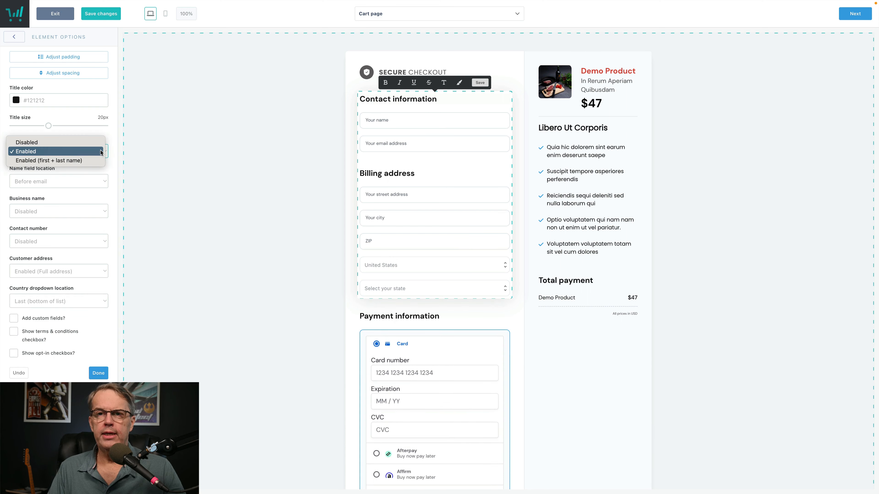
left_click(100, 152)
left_click(98, 175)
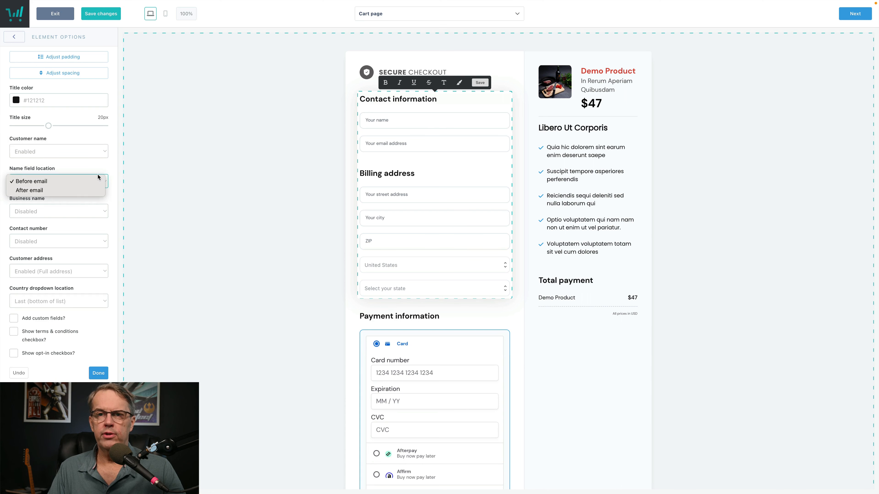
left_click(73, 167)
left_click(98, 211)
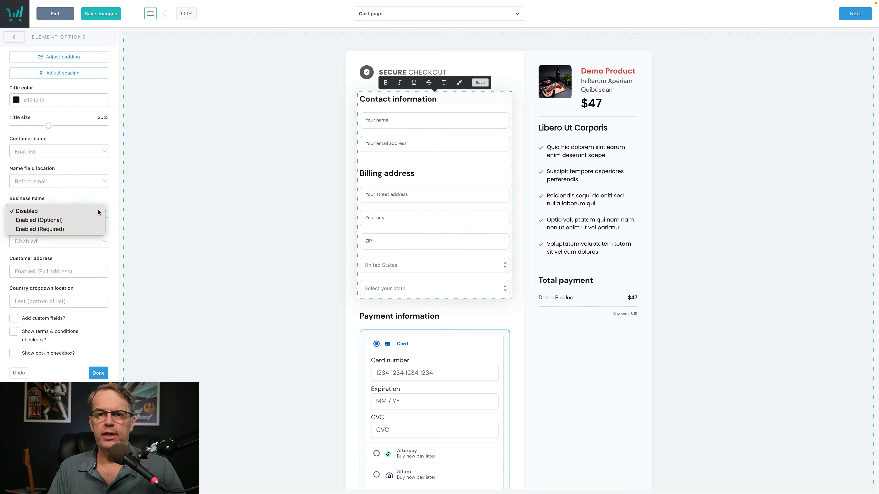
left_click(99, 212)
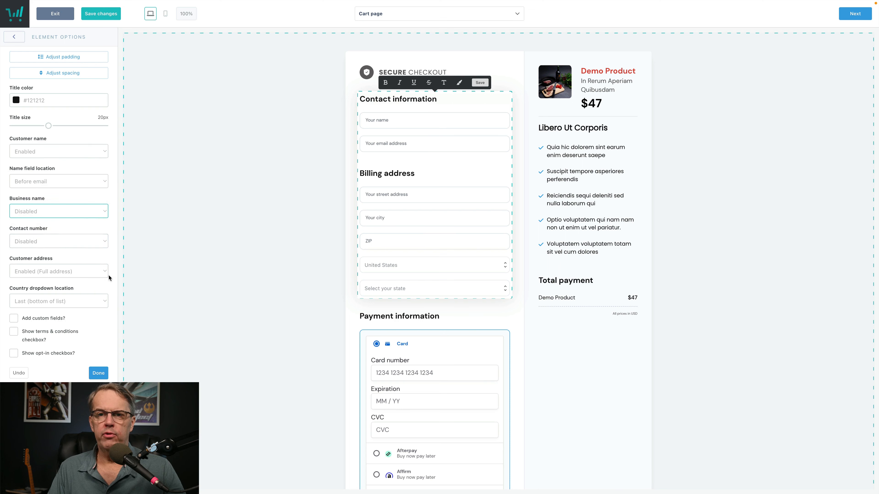
left_click(98, 272)
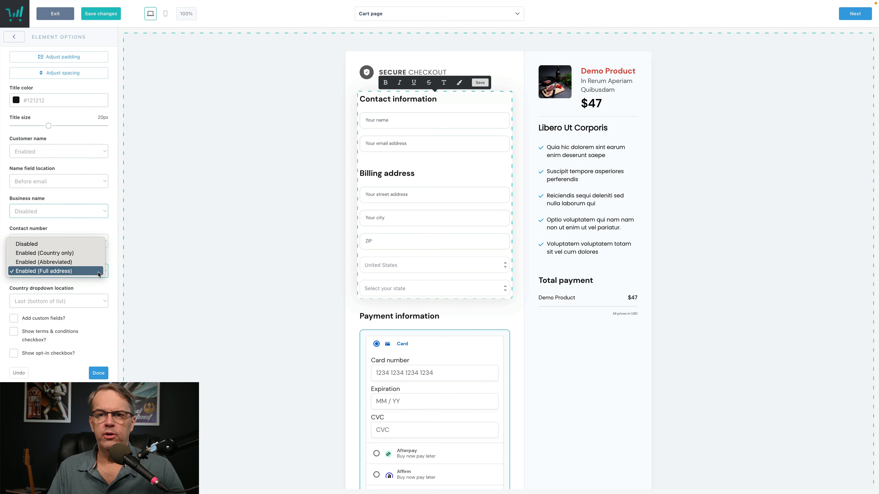
left_click(86, 244)
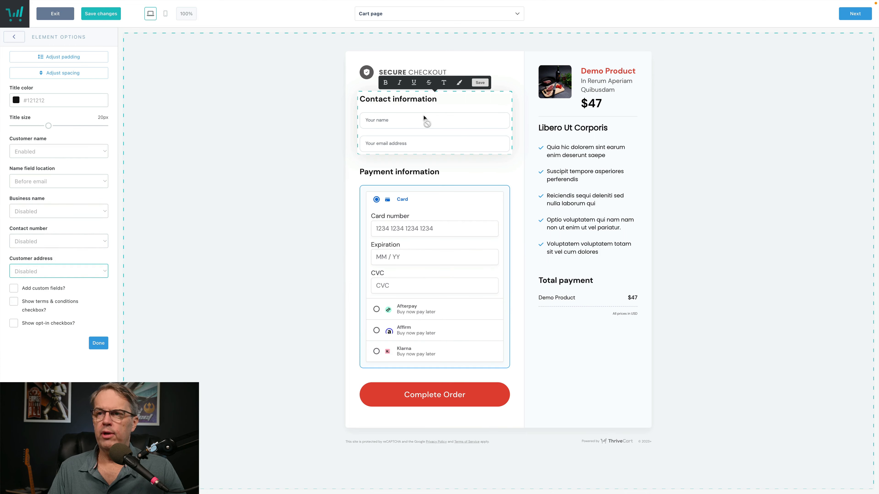
Step: Set the Complete Order button colour to green #0FC271
left_click(447, 211)
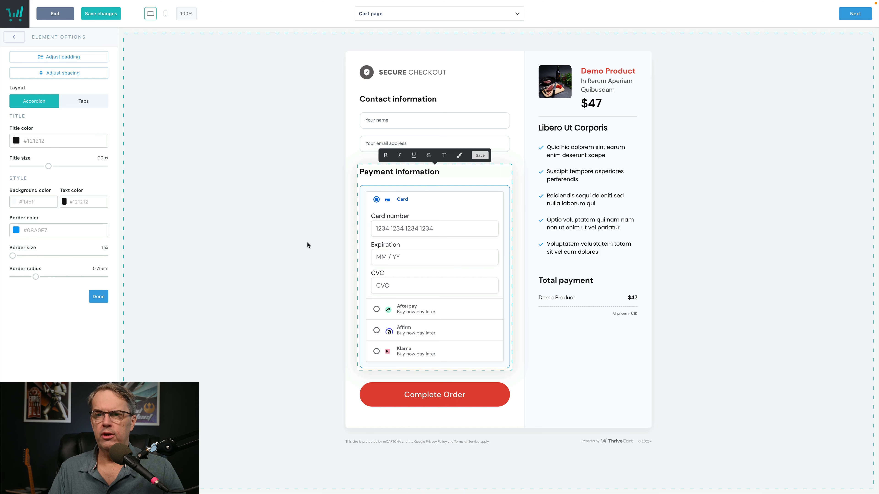
left_click(387, 390)
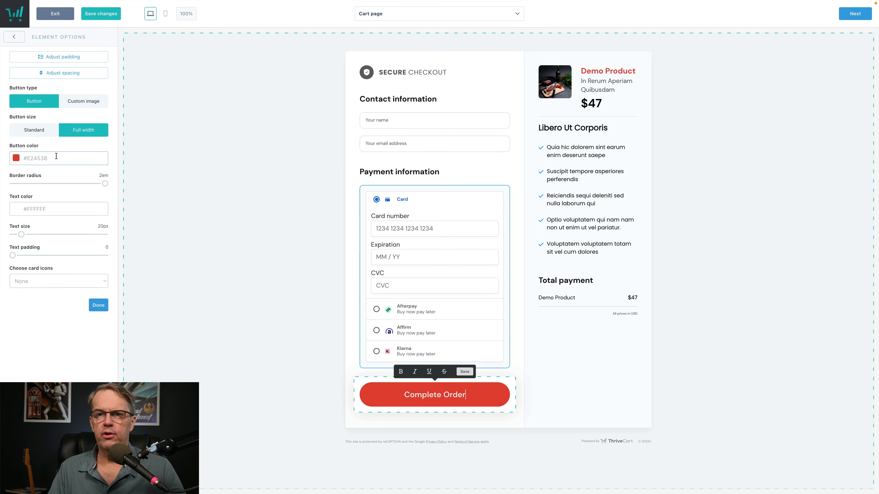
left_click(32, 157)
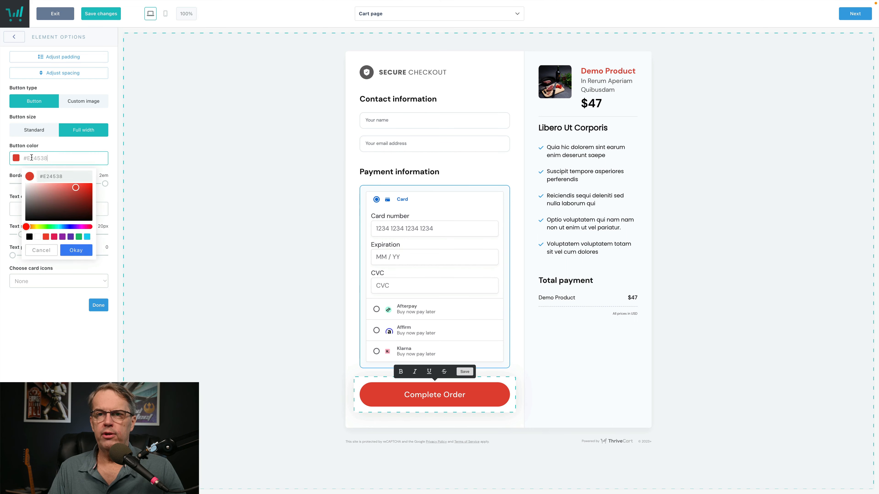
left_click(79, 237)
left_click(62, 309)
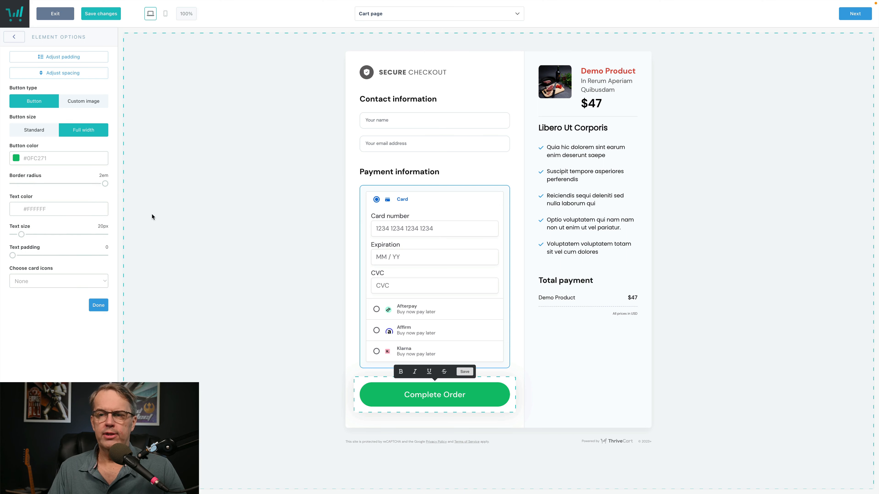
Step: Try standard-size and custom-image buttons, revert to full width, and adjust the corner radius to 2em
left_click(41, 131)
left_click(80, 132)
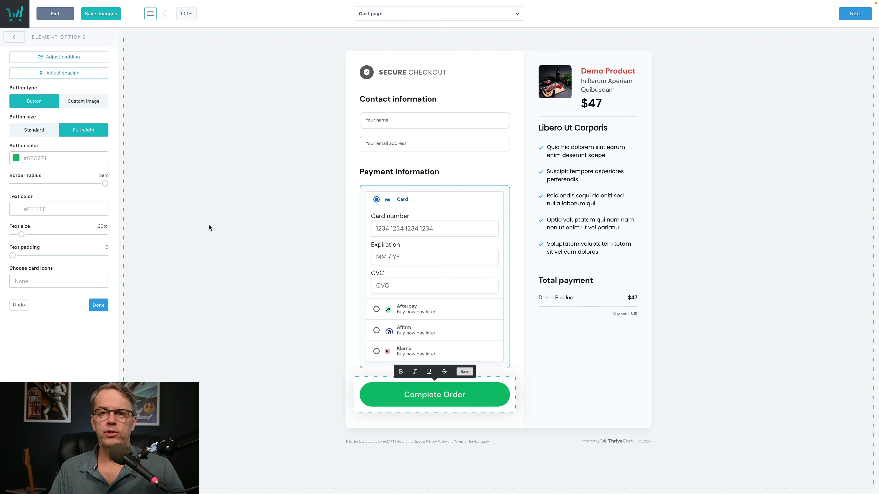
left_click(84, 104)
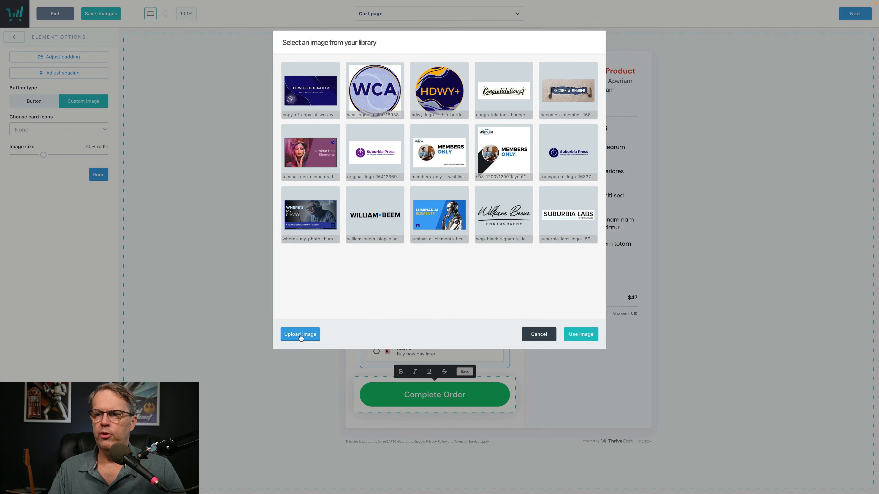
left_click(536, 334)
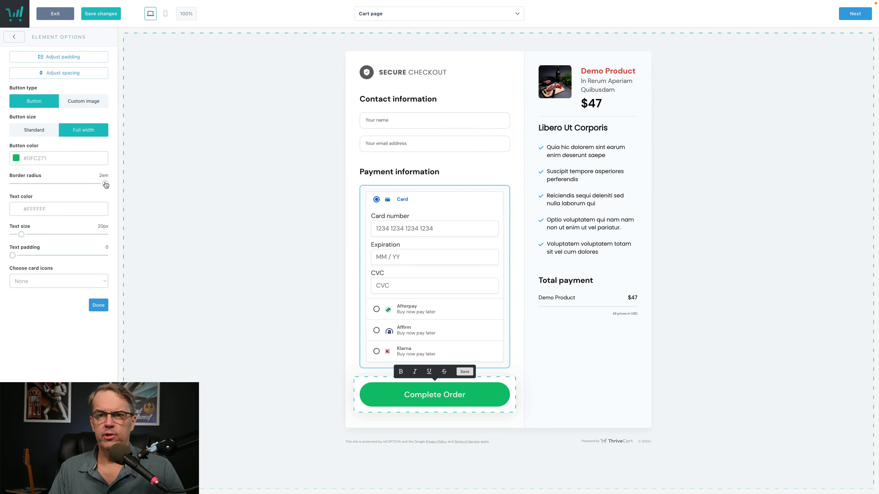
mouse_move(106, 185)
left_mouse_down()
mouse_move(12, 186)
mouse_move(117, 187)
left_mouse_up()
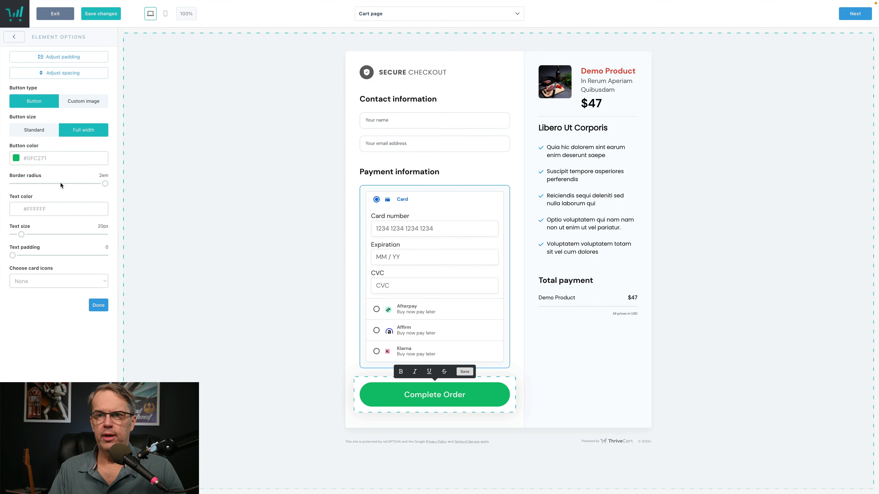
mouse_move(105, 185)
left_mouse_down()
mouse_move(43, 185)
mouse_move(117, 186)
left_mouse_up()
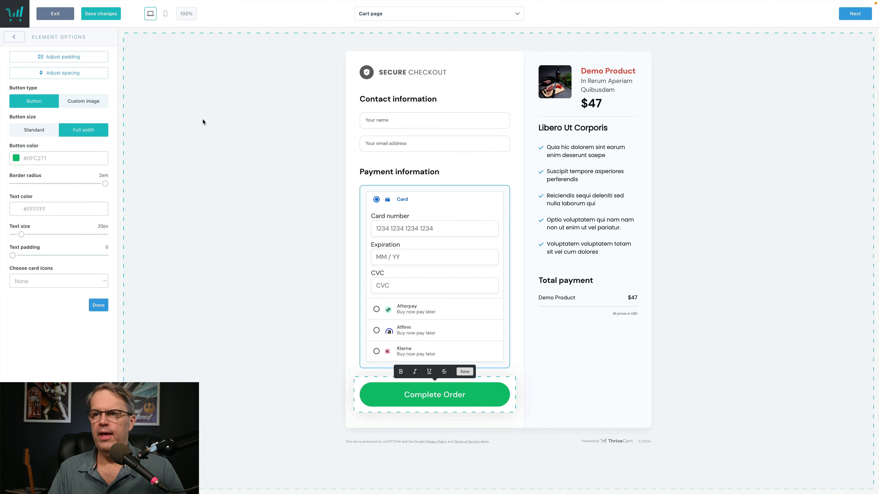
Step: Select the benefits list, Demo Product summary and Total summary, then deselect to show block settings
left_click(557, 155)
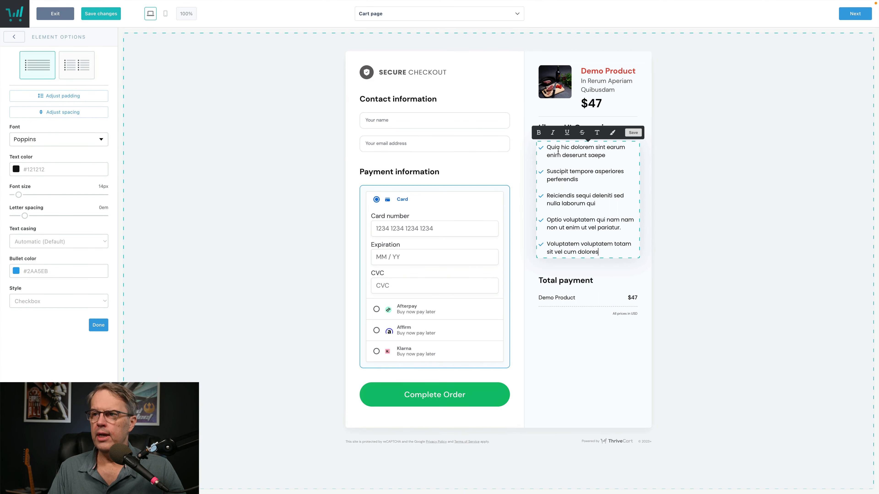
left_click(611, 70)
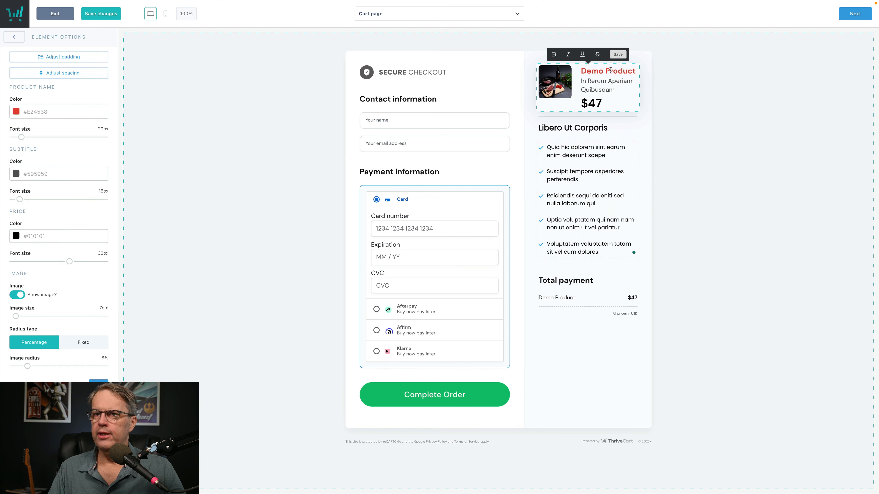
left_click(585, 286)
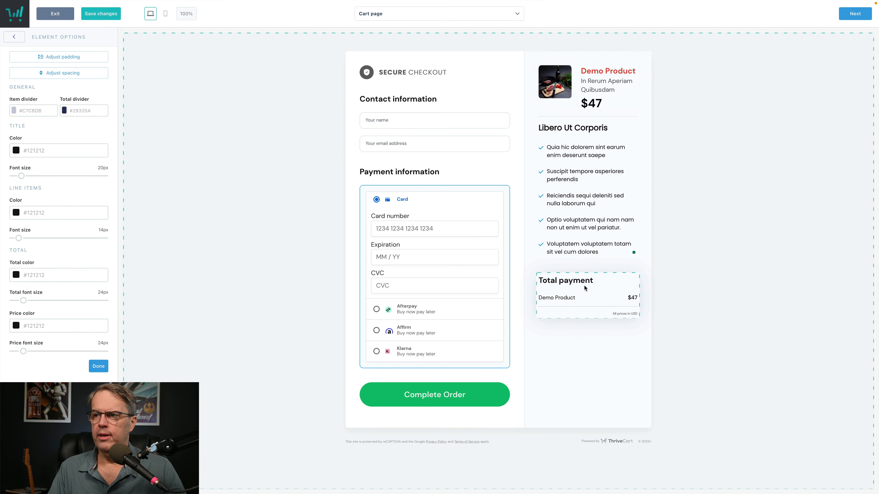
left_click(678, 261)
Step: Browse the list of addable elements, then set Cart flow to Multi-step
left_click(13, 37)
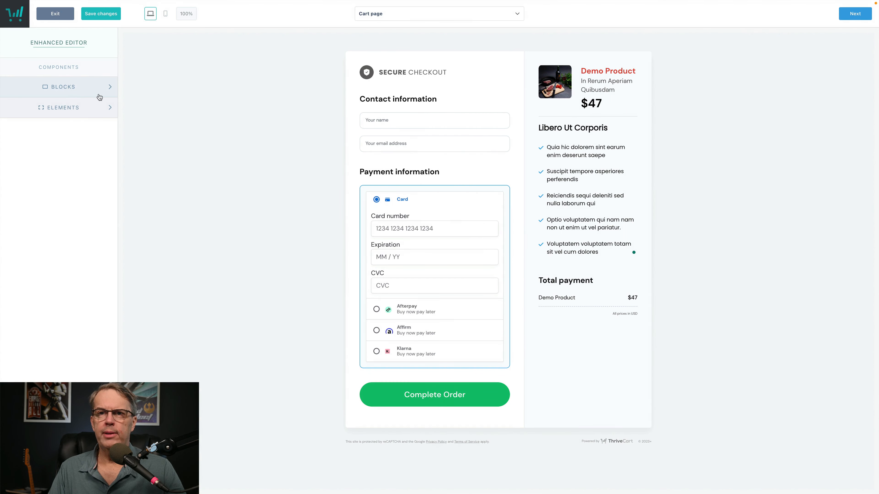
left_click(105, 110)
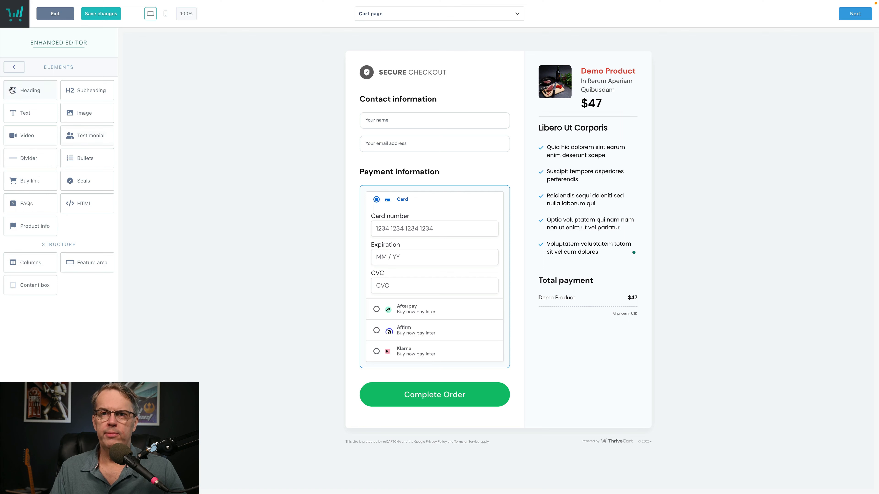
left_click(12, 70)
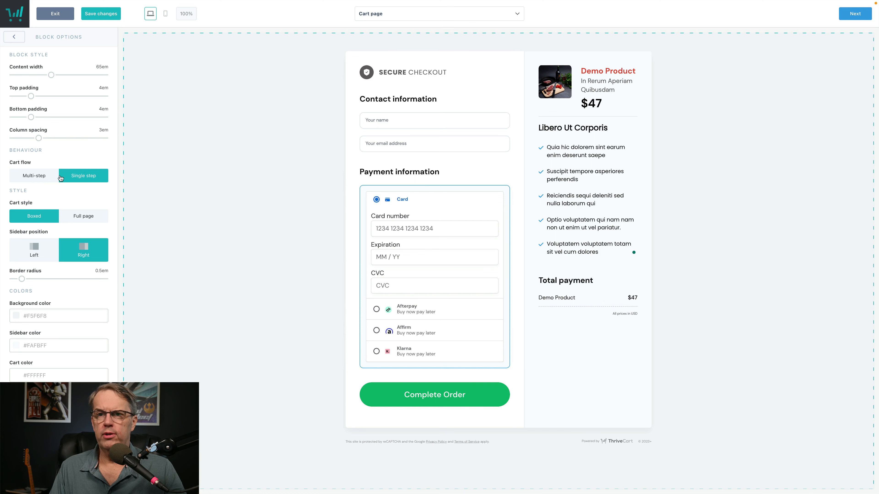
left_click(36, 177)
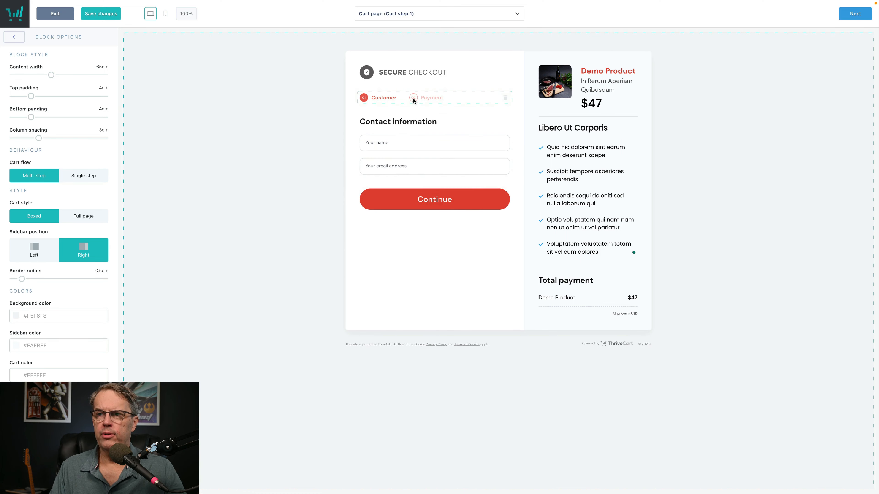
Step: Set Cart flow back to Single step and switch the Payment information layout to Tabs
left_click(83, 176)
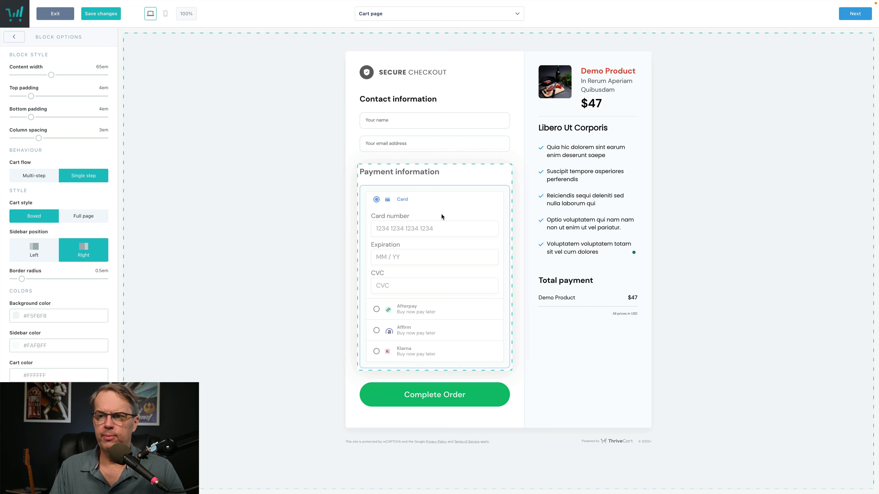
left_click(453, 208)
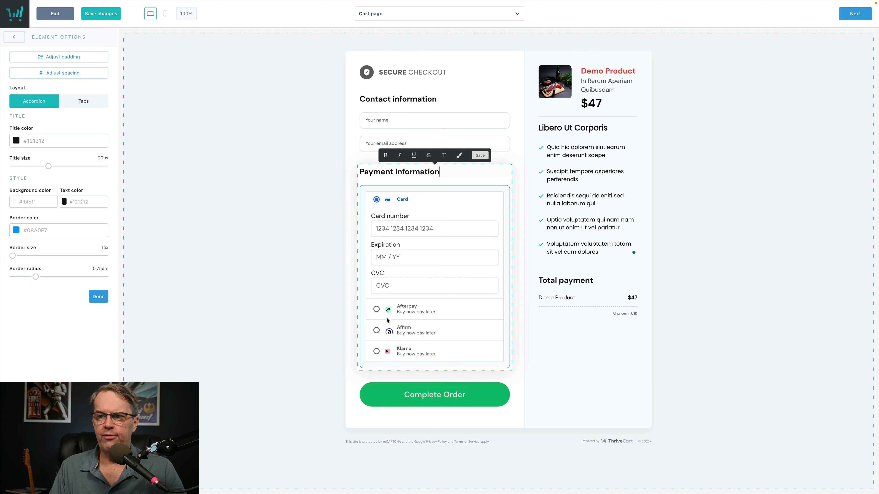
left_click(408, 350)
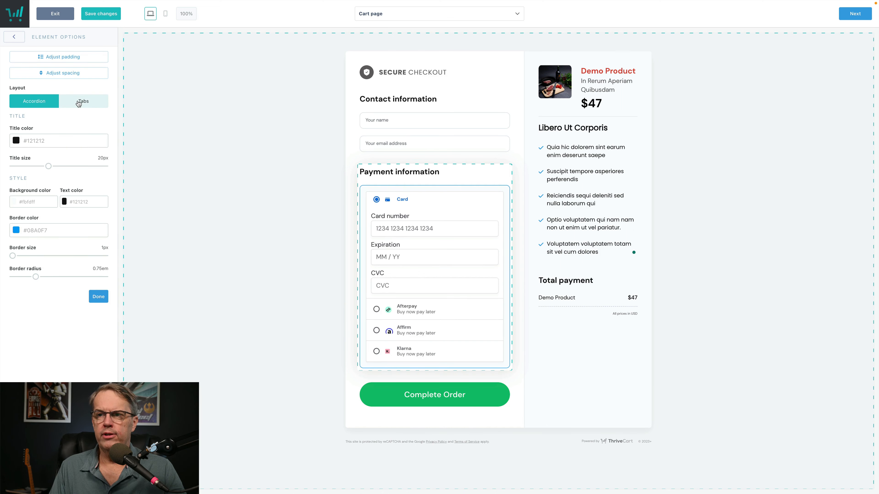
left_click(78, 104)
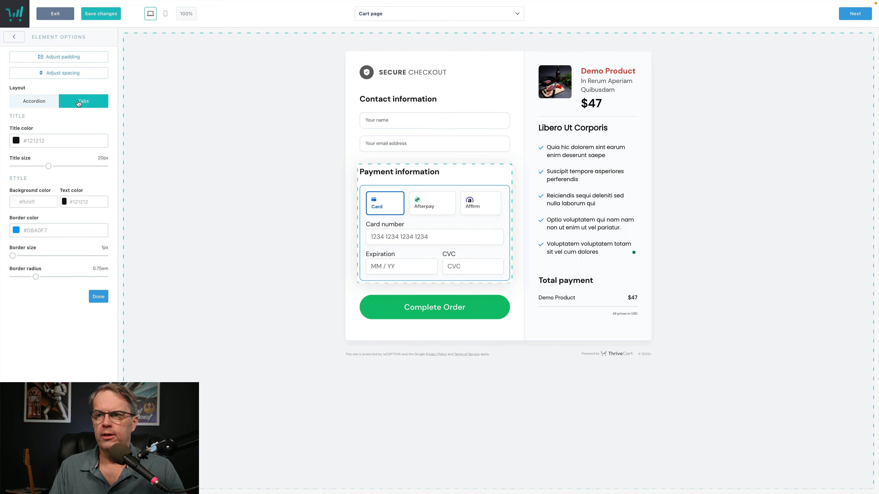
Step: Return payment methods to the Accordion layout and rename the product to 'Demo Product'
left_click(39, 103)
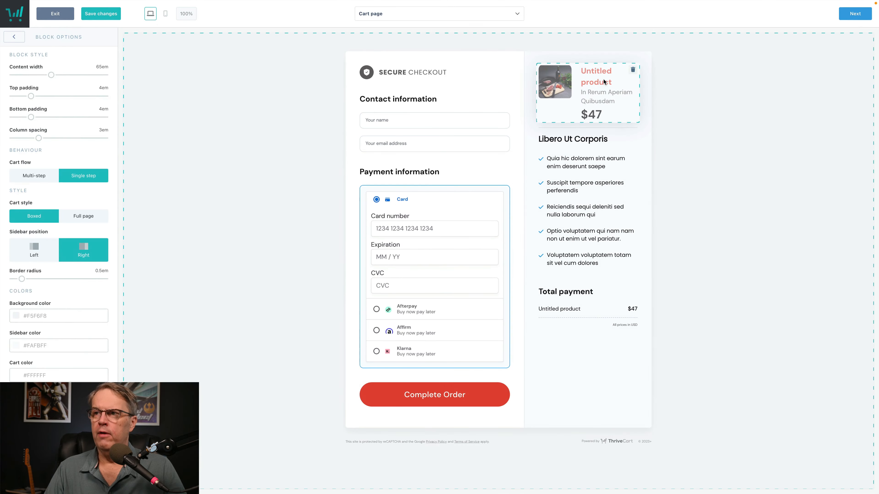
left_click(604, 82)
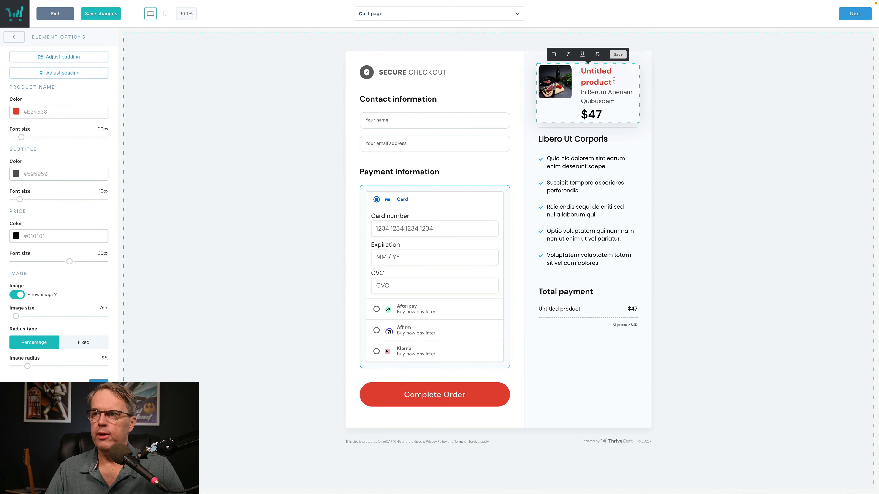
left_click_drag(612, 81, 579, 69)
type("Demo")
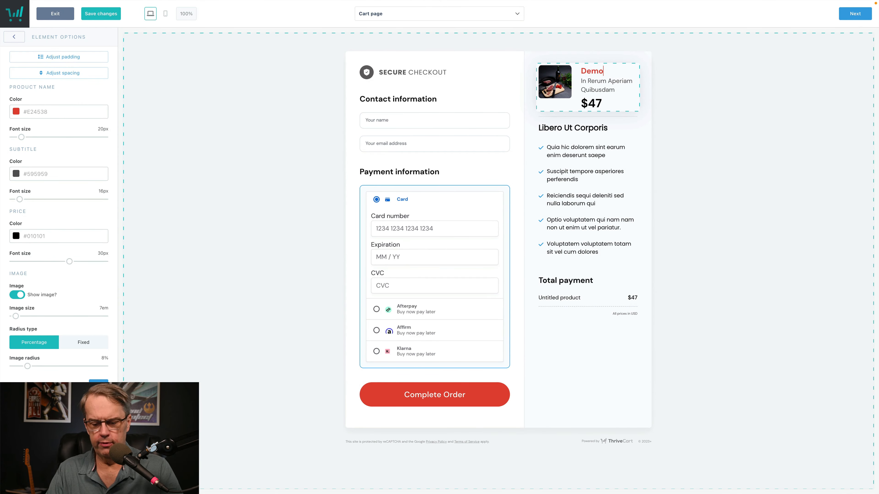
type(" Product")
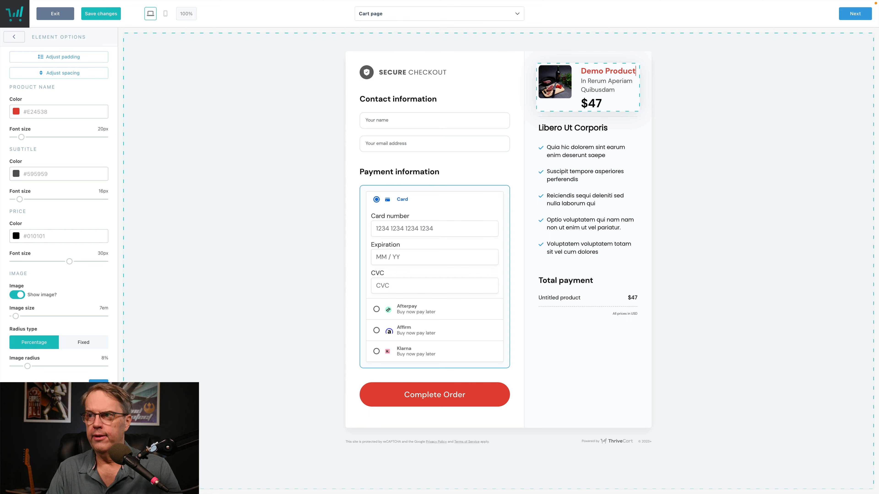
left_click(671, 113)
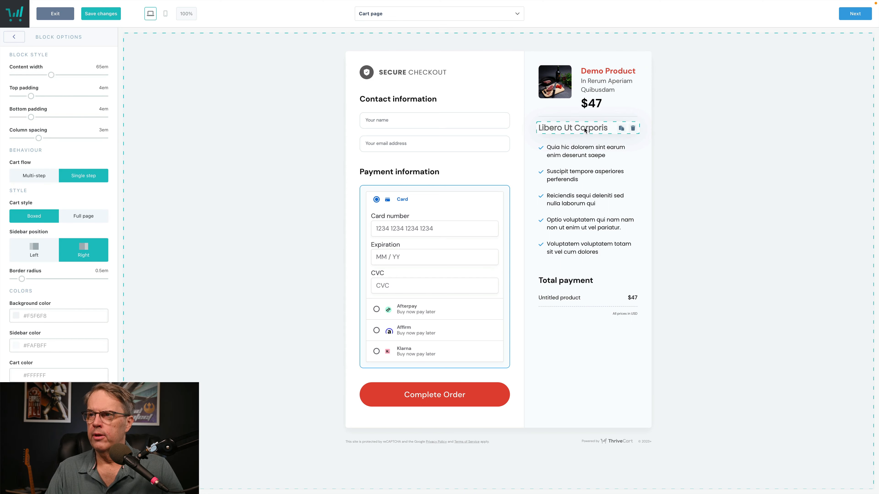
Step: Check the Libero Ut Corporis heading and bullet list, then save and confirm the checkout design
left_click(572, 129)
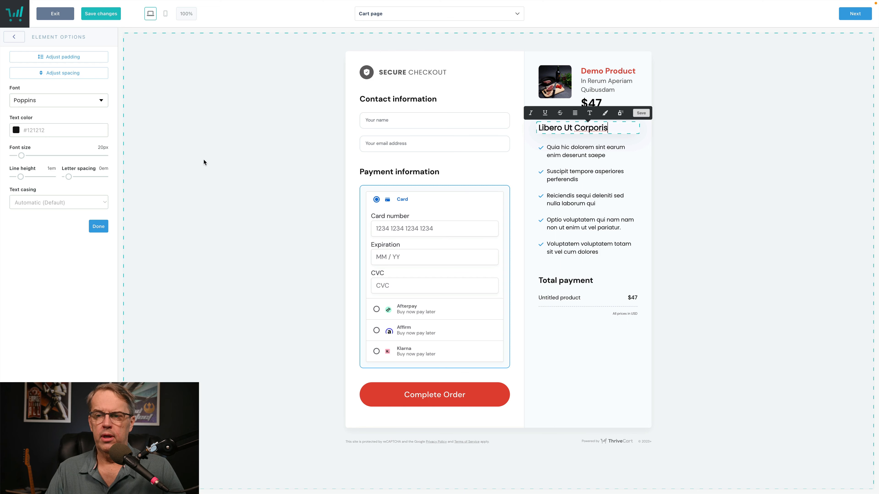
left_click(580, 163)
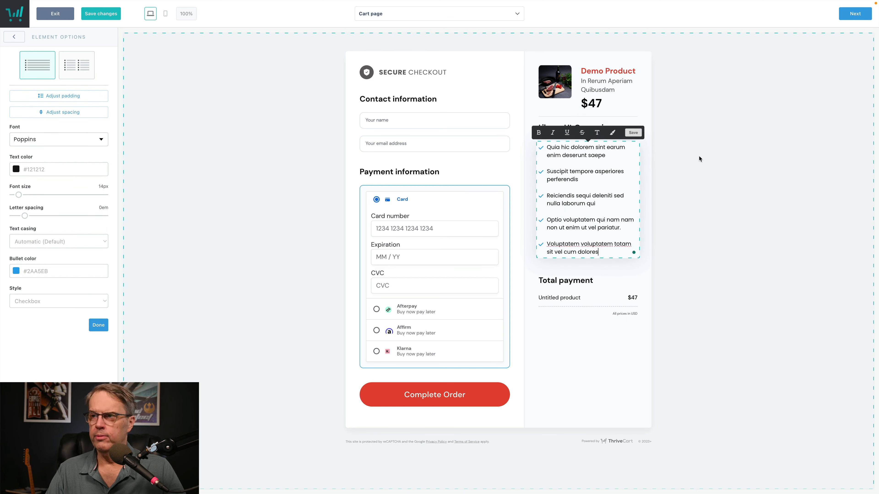
left_click(718, 149)
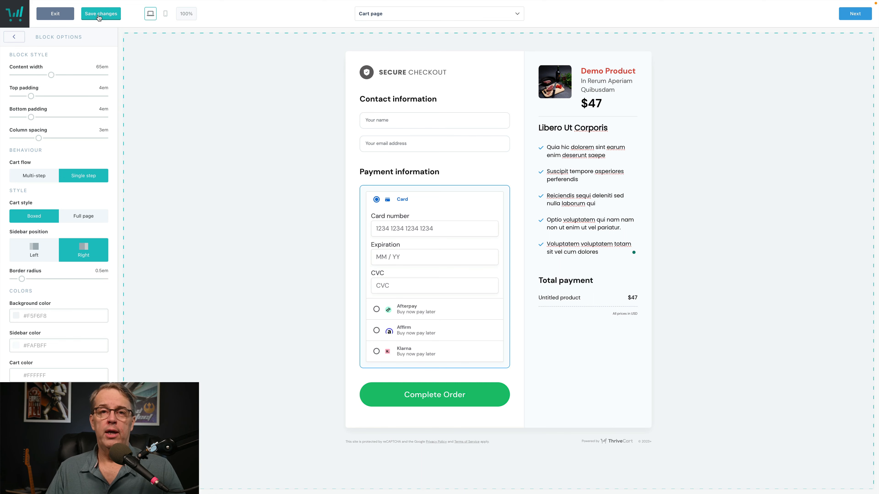
left_click(100, 14)
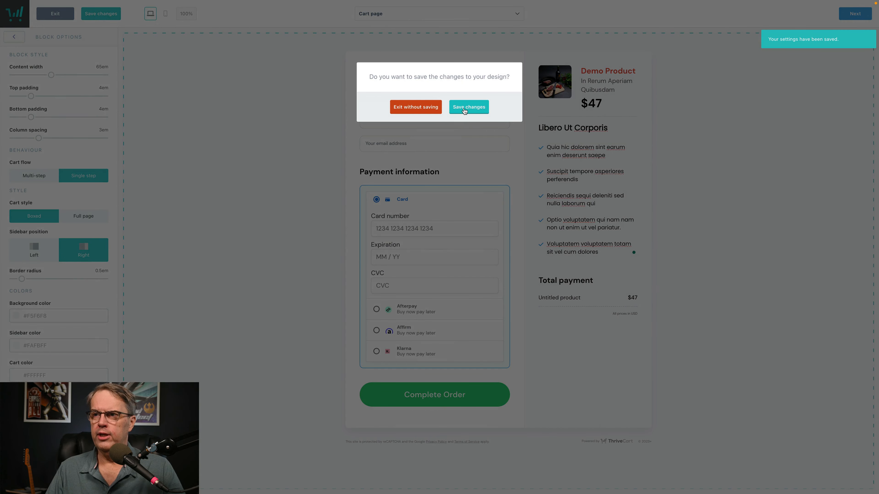
left_click(458, 111)
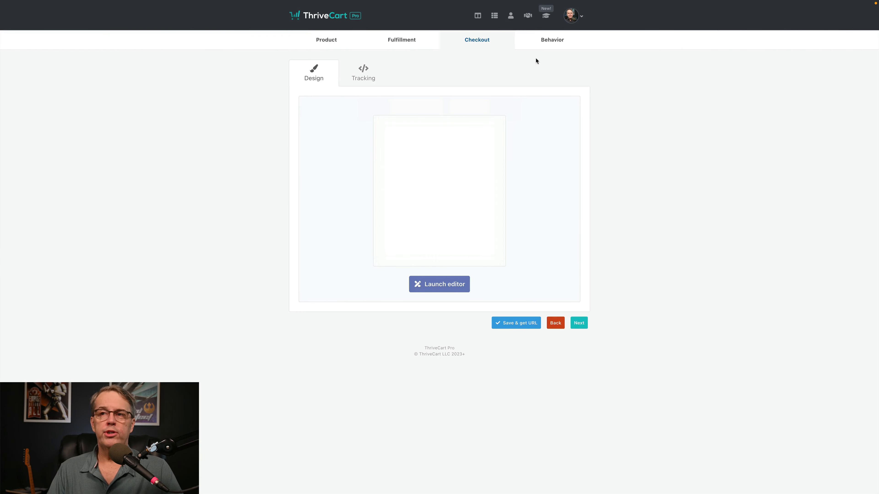
Step: Start a new behavior rule, keeping the main product purchase trigger and ConvertKit service
left_click(544, 42)
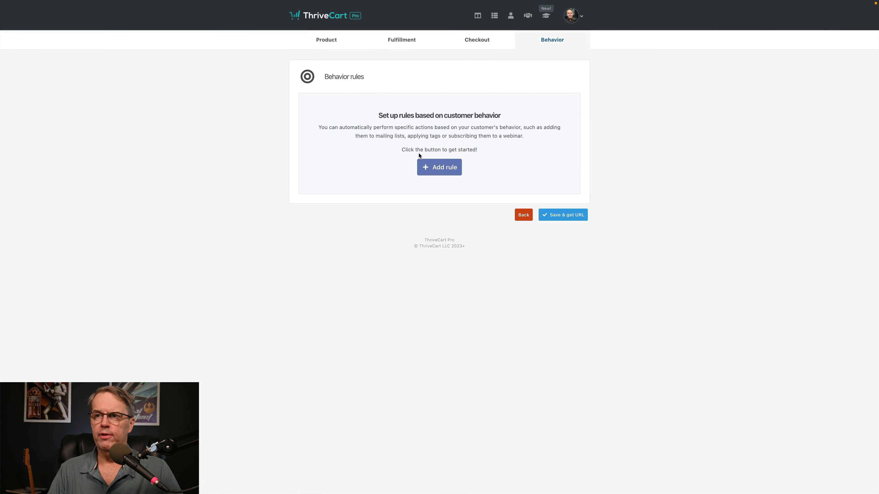
left_click(432, 167)
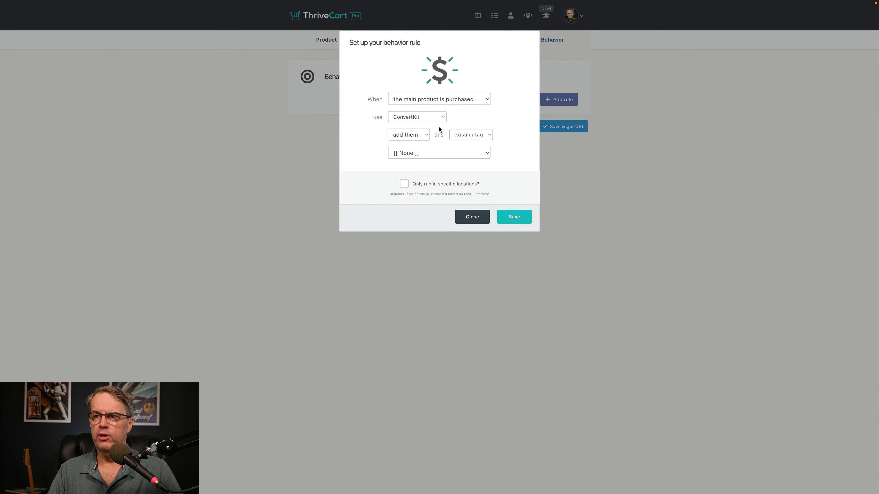
left_click(480, 100)
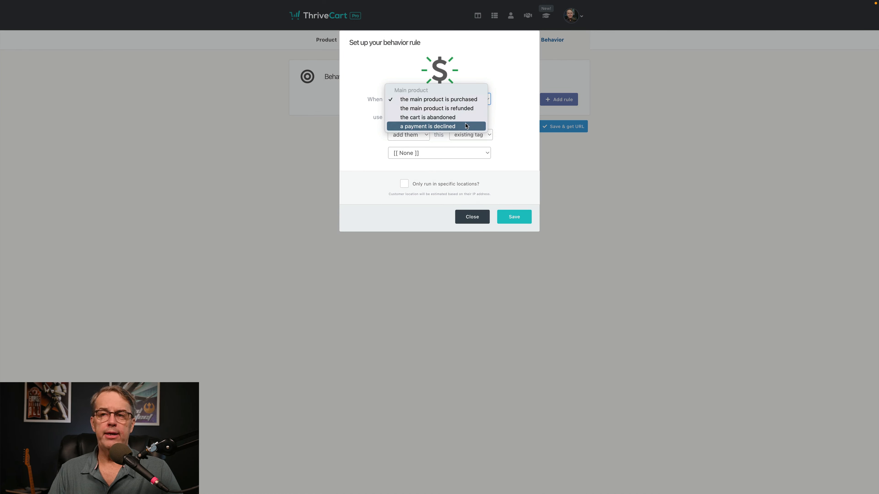
left_click(511, 90)
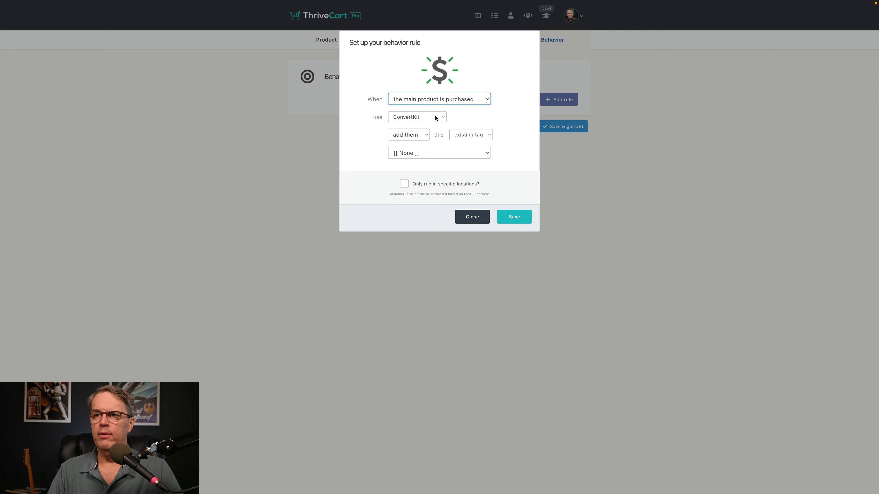
left_click(441, 118)
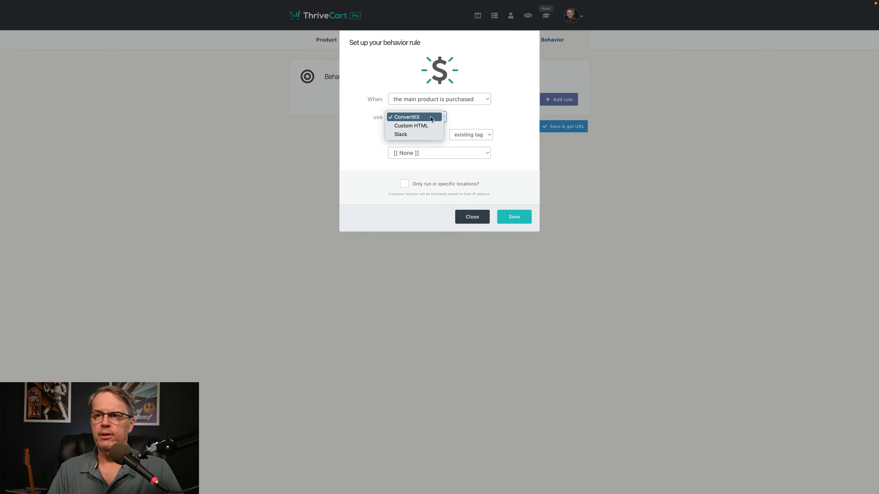
left_click(523, 97)
Step: Review the action, target type and tag options, leaving tag [[ None ]], and discard the rule
left_click(416, 136)
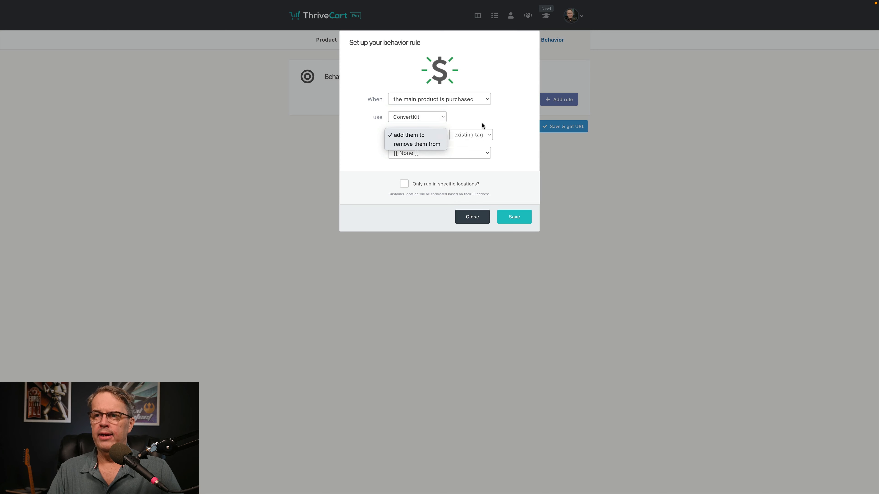
left_click(492, 136)
left_click(482, 136)
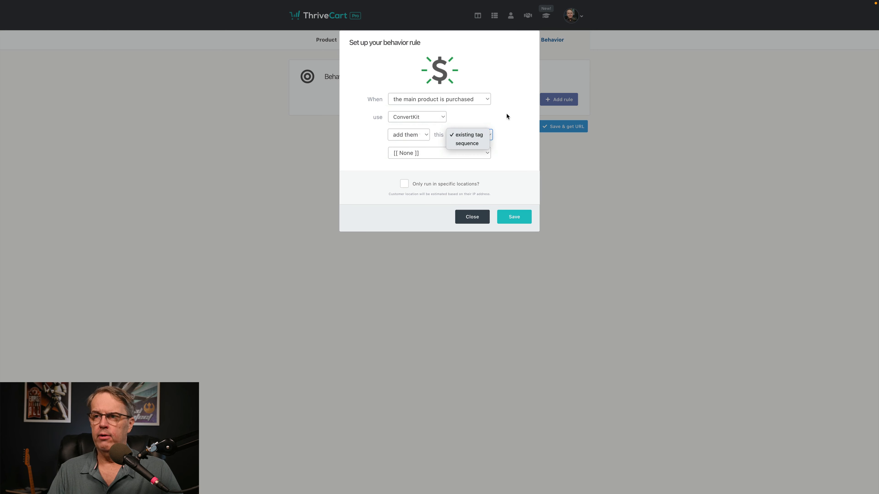
left_click(506, 114)
left_click(444, 153)
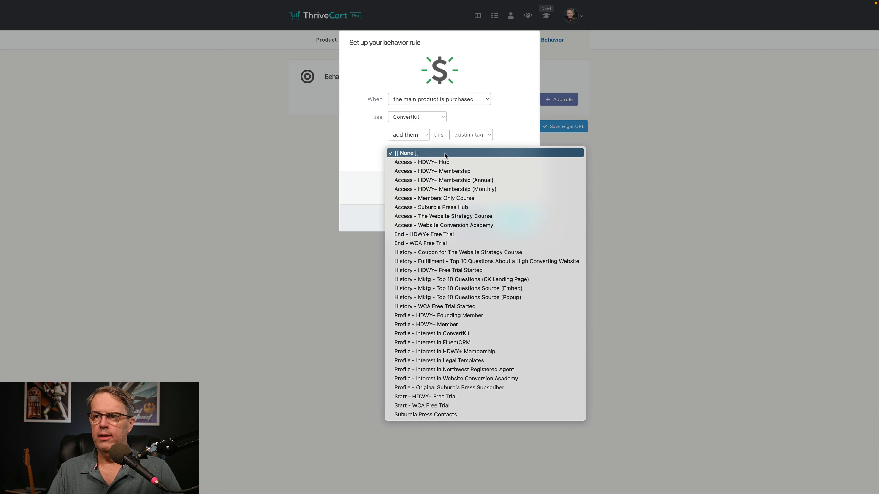
left_click(444, 154)
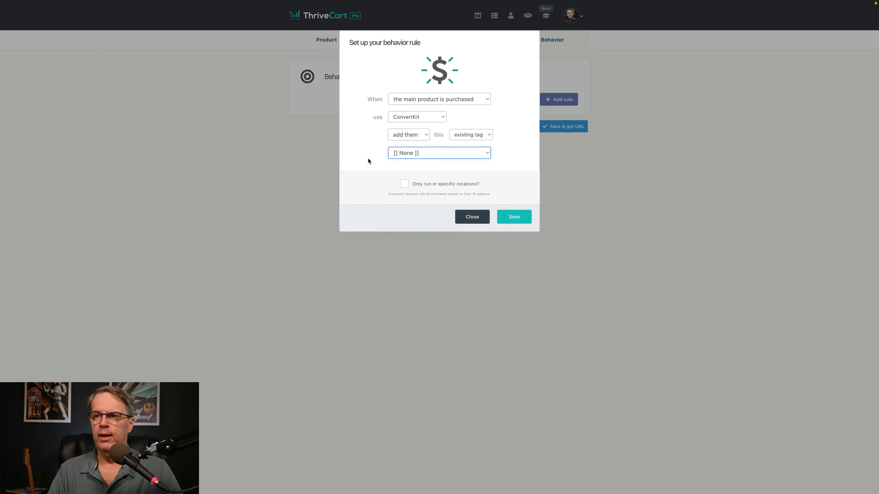
left_click(465, 218)
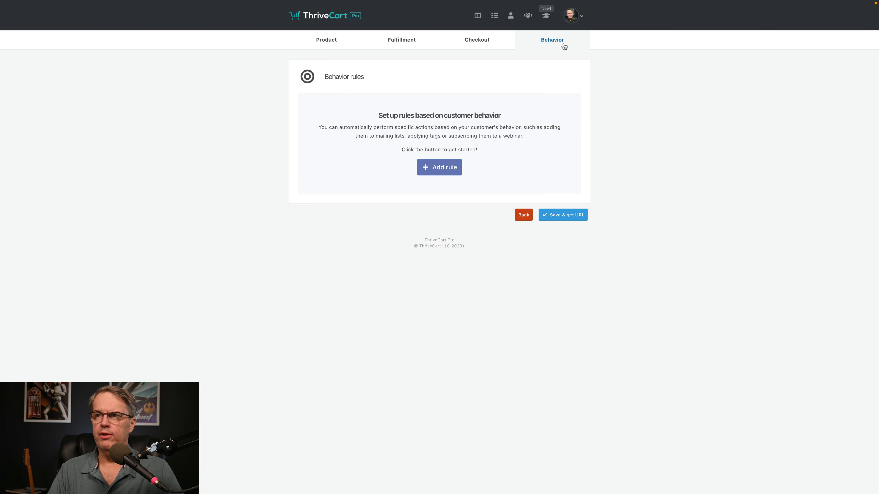
Step: Go to account Settings, view integrations, and scroll the list showing Stripe, PayPal, Authorize.Net and ConvertKit connected
left_click(568, 19)
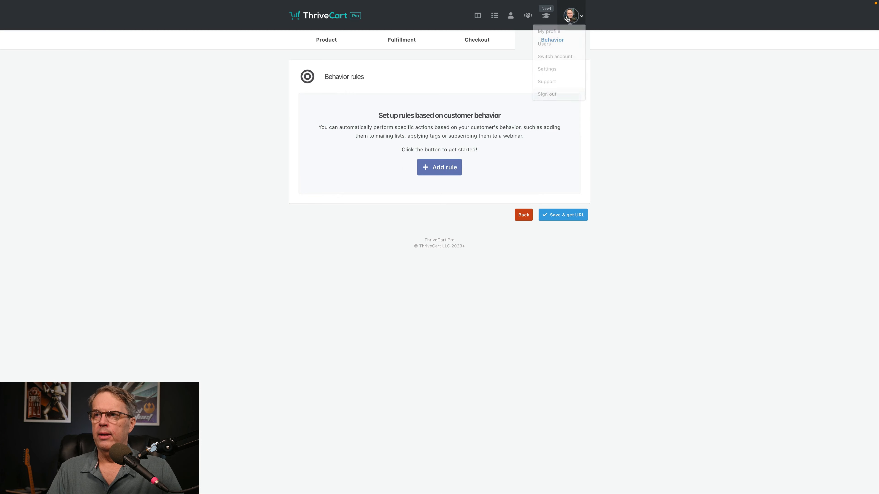
left_click(548, 73)
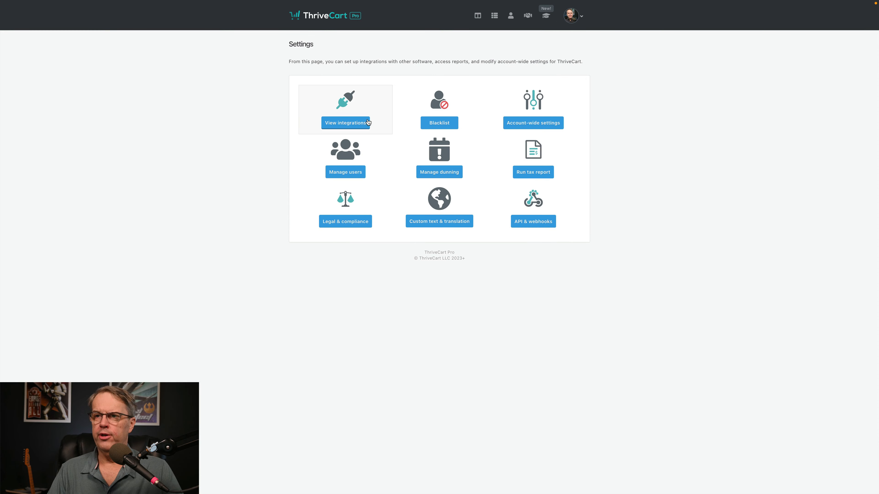
left_click(344, 122)
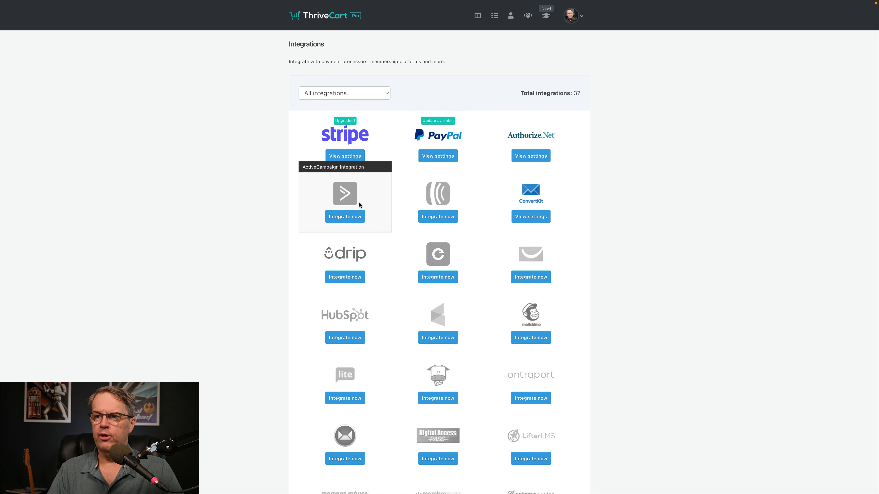
scroll(394, 197, "down", 5)
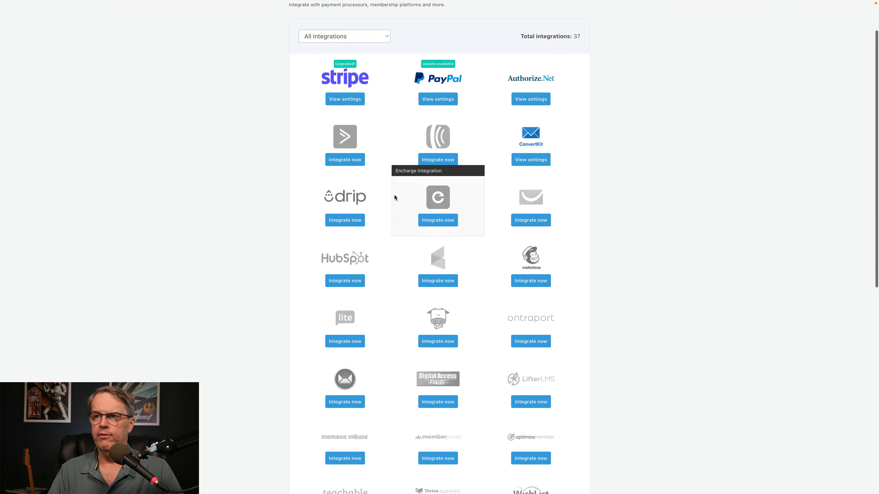
scroll(395, 196, "down", 1)
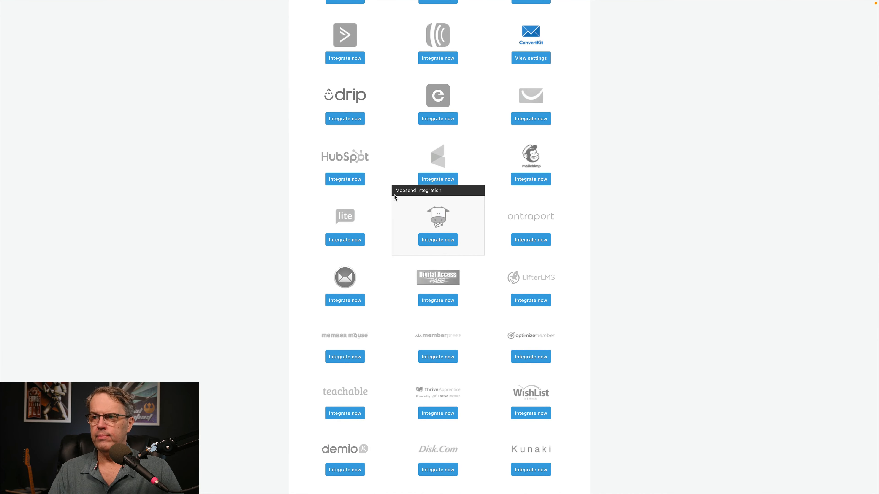
scroll(394, 197, "down", 2)
scroll(394, 197, "up", 2)
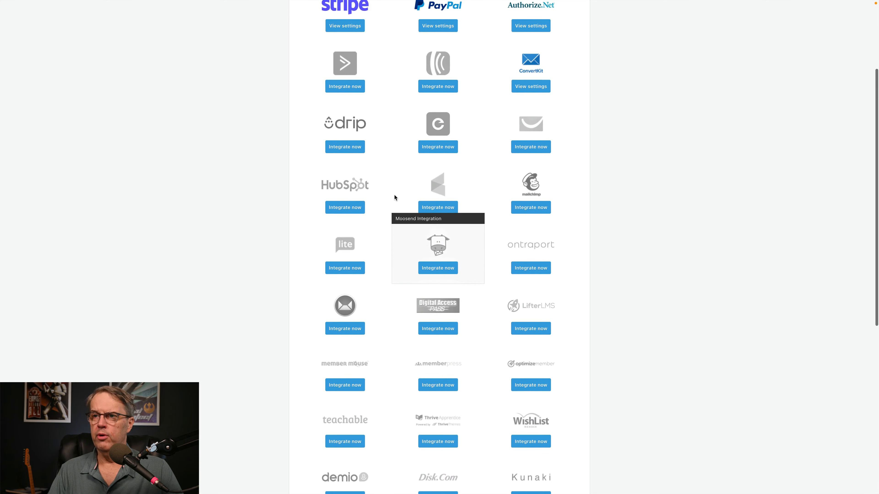
scroll(394, 197, "down", 2)
scroll(394, 197, "down", 8)
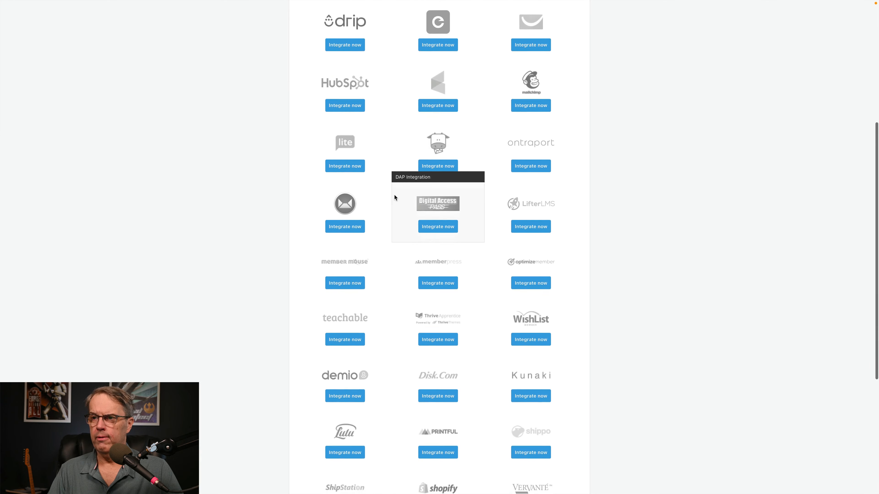
scroll(395, 194, "down", 6)
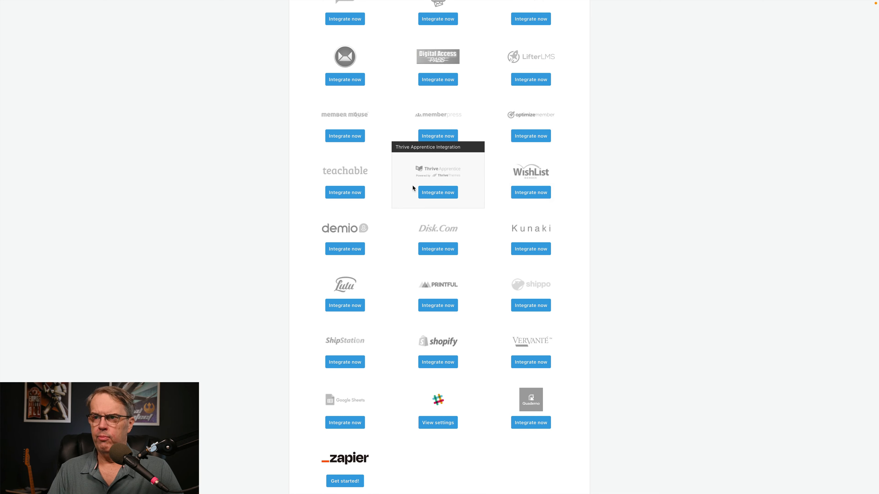
scroll(397, 185, "down", 2)
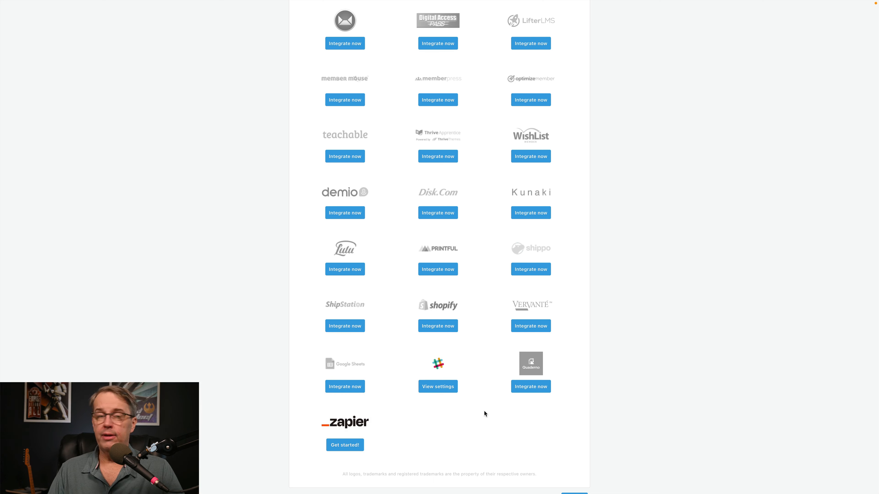
scroll(484, 410, "up", 4)
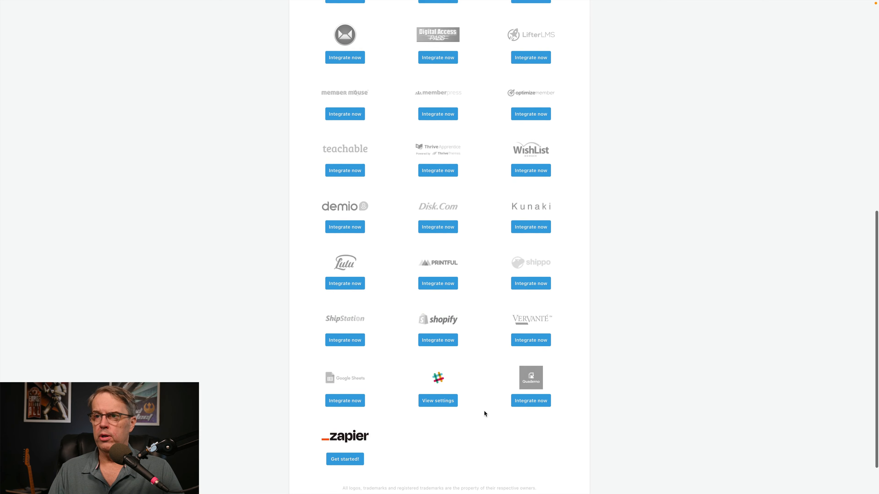
scroll(484, 411, "up", 10)
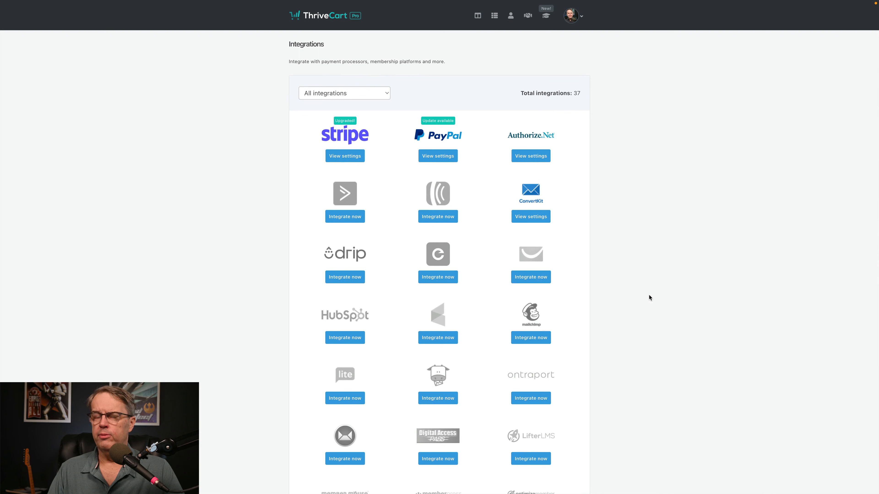
scroll(647, 279, "down", 1)
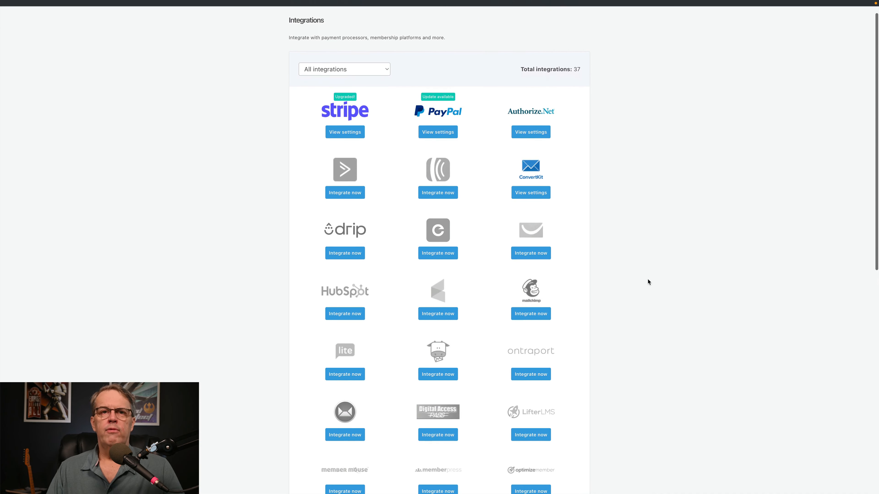